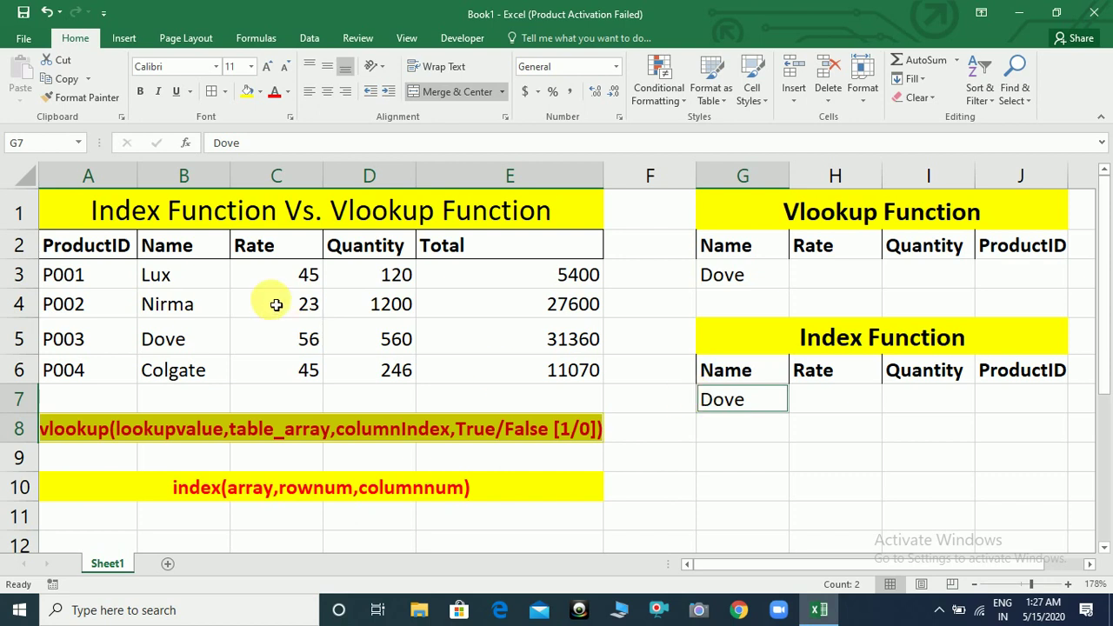
pyautogui.click(842, 348)
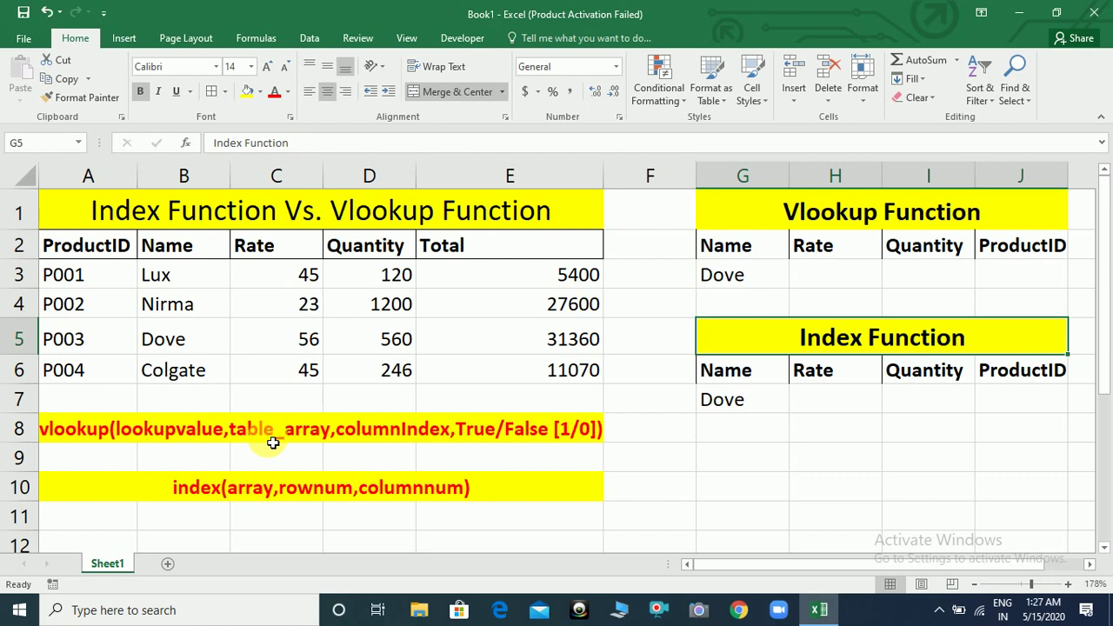
pyautogui.click(826, 274)
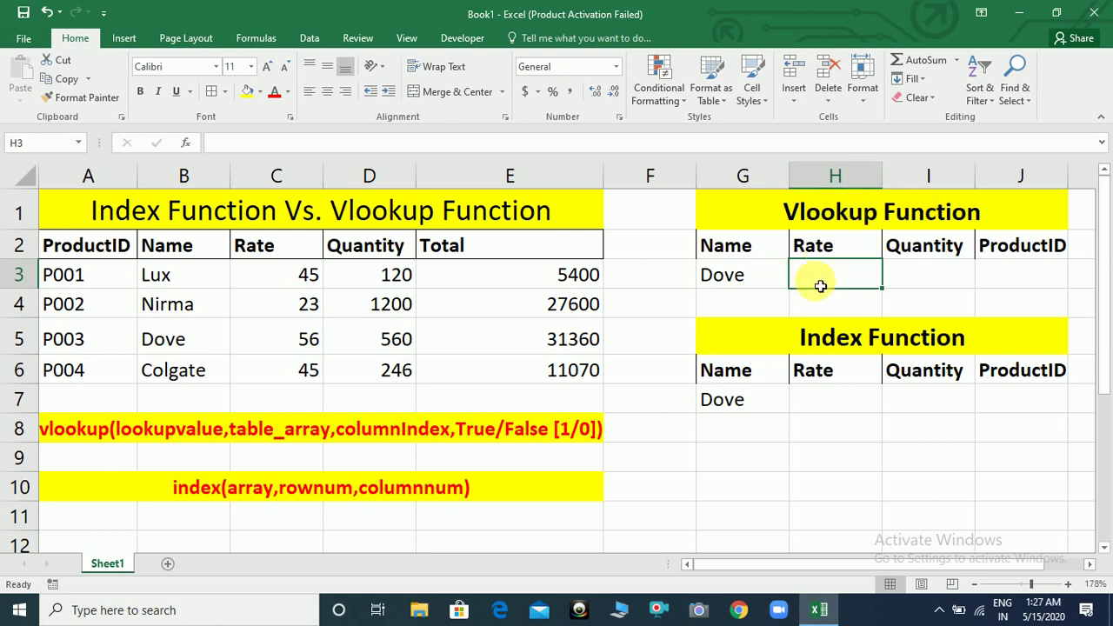
pyautogui.click(748, 283)
pyautogui.click(816, 282)
pyautogui.click(722, 281)
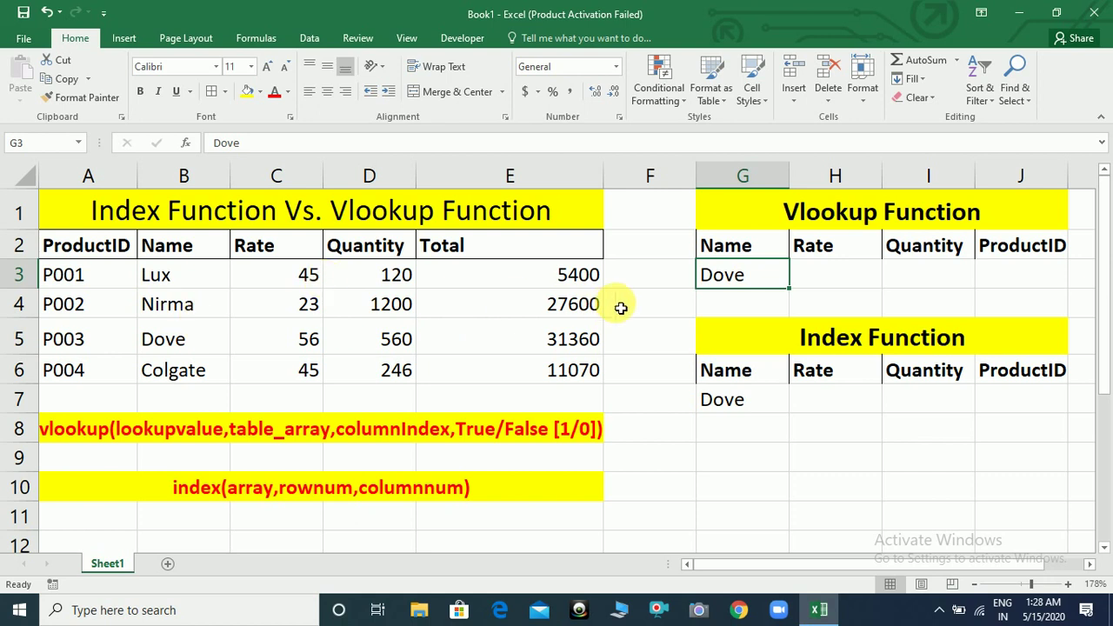
# - Start a VLOOKUP formula in H3, under Rate, using the name in G3 as the lookup value
pyautogui.click(823, 288)
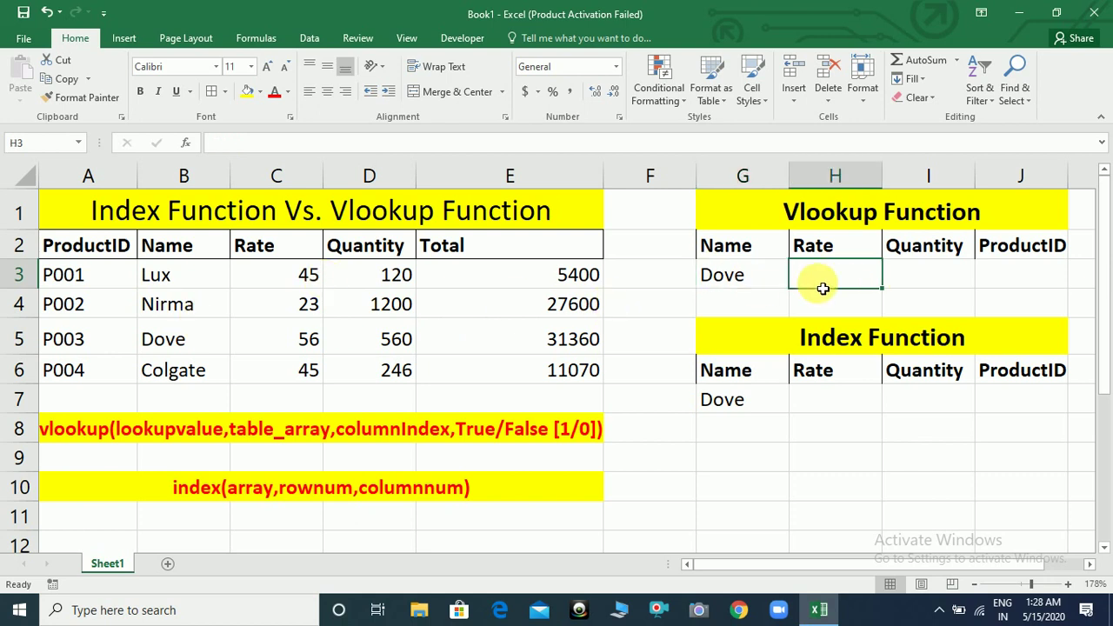
pyautogui.write('=vl')
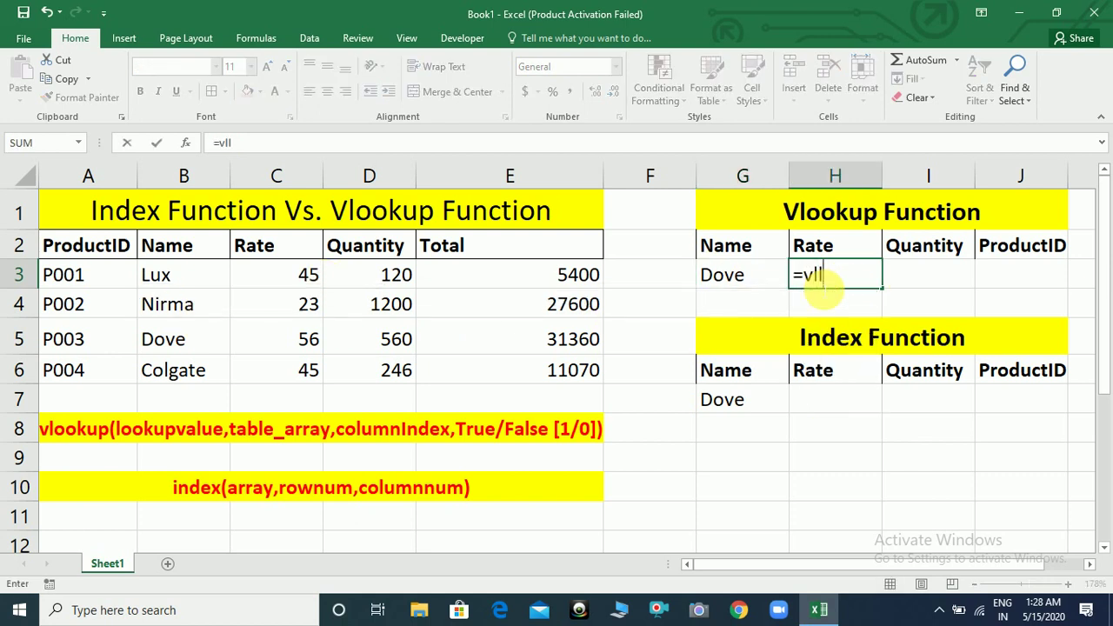
pyautogui.write('oo')
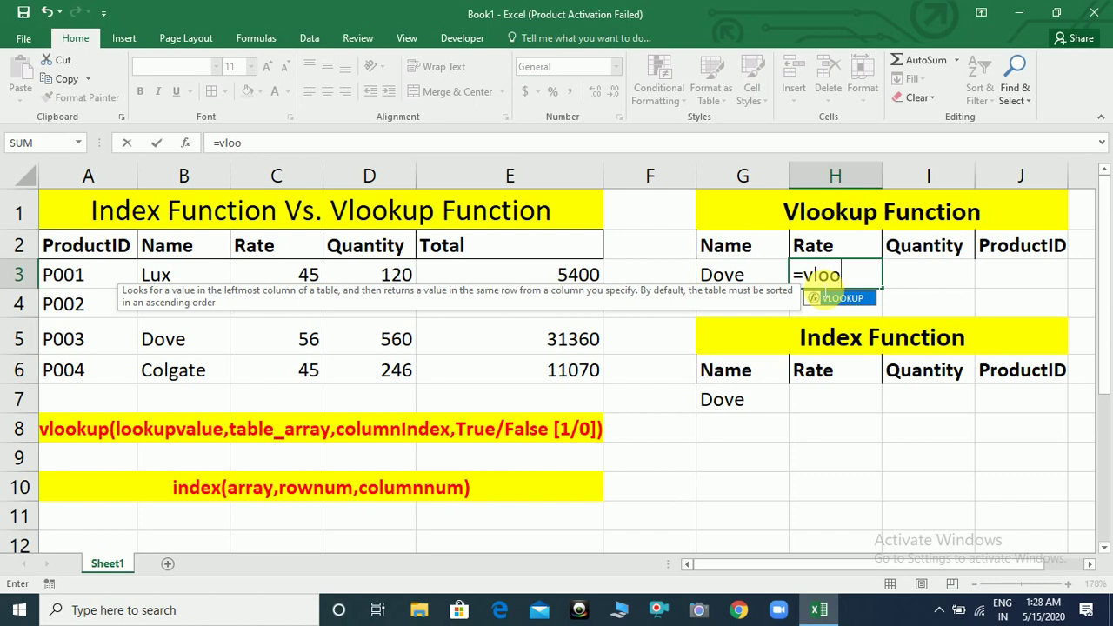
pyautogui.write('kup(')
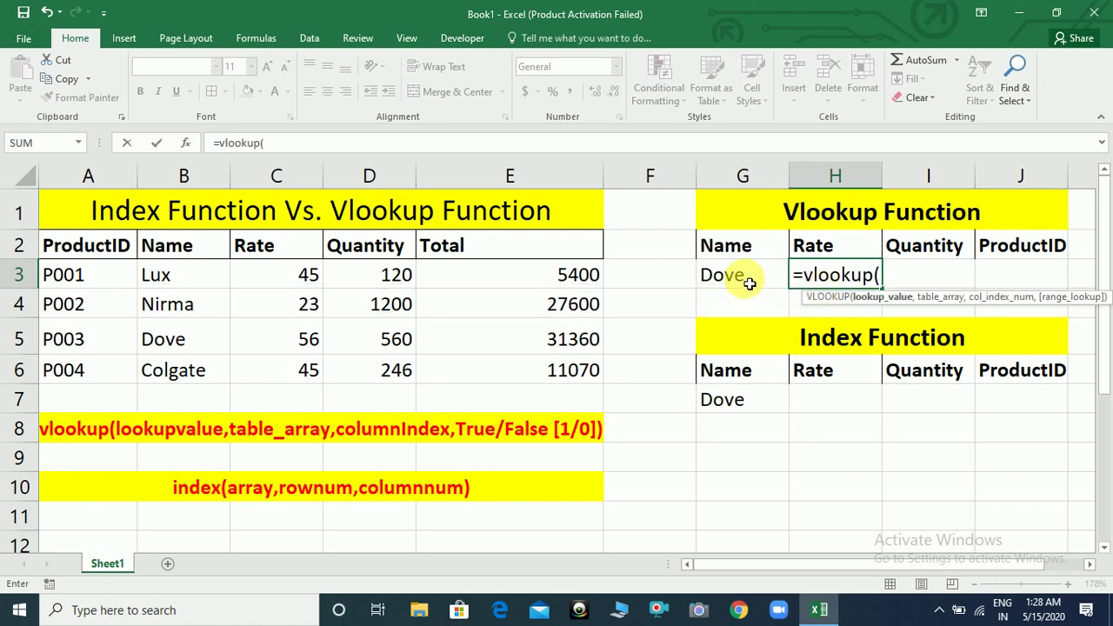
pyautogui.click(749, 284)
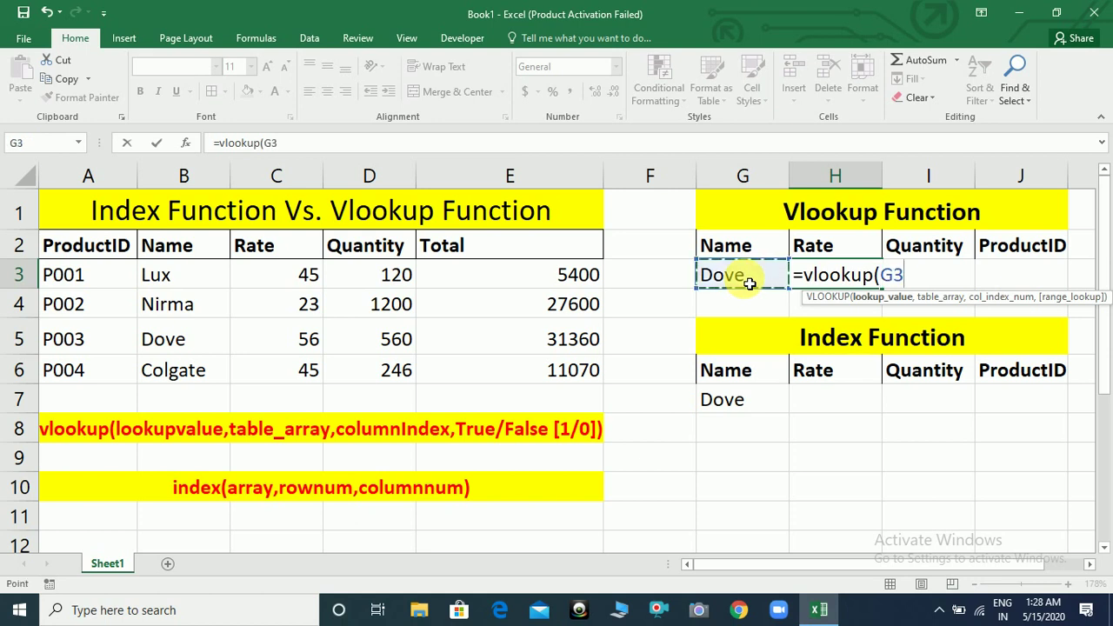
pyautogui.write(',')
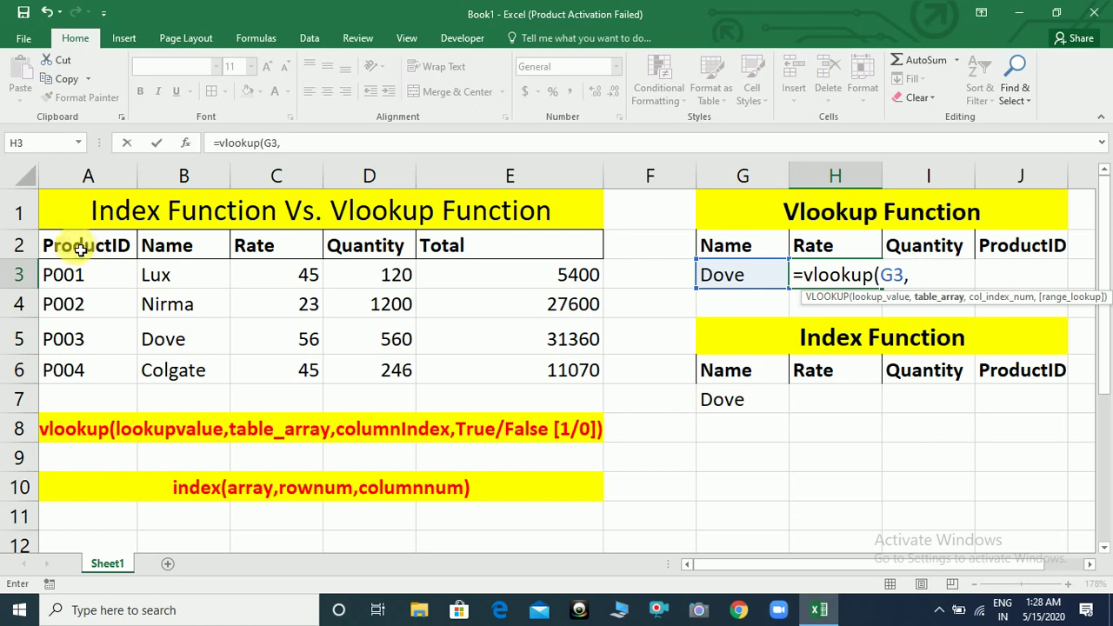
pyautogui.moveTo(82, 251); pyautogui.dragTo(217, 307)
pyautogui.moveTo(466, 334); pyautogui.dragTo(485, 375)
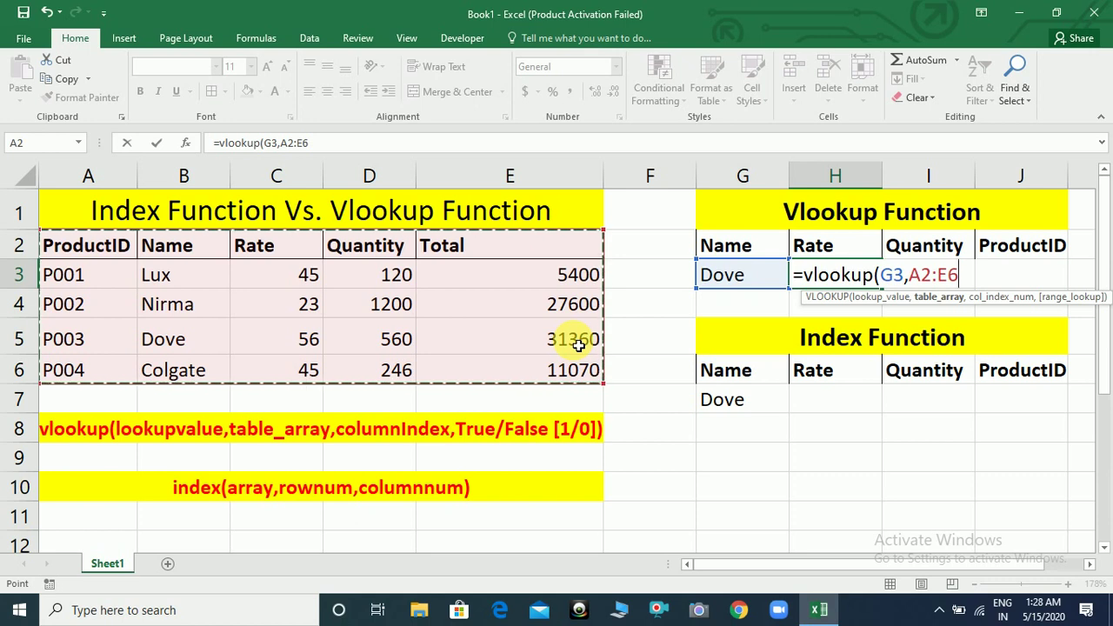
pyautogui.press('BackSpace')
pyautogui.press('BackSpace')
pyautogui.press('BackSpace')
pyautogui.press('BackSpace')
pyautogui.press('BackSpace')
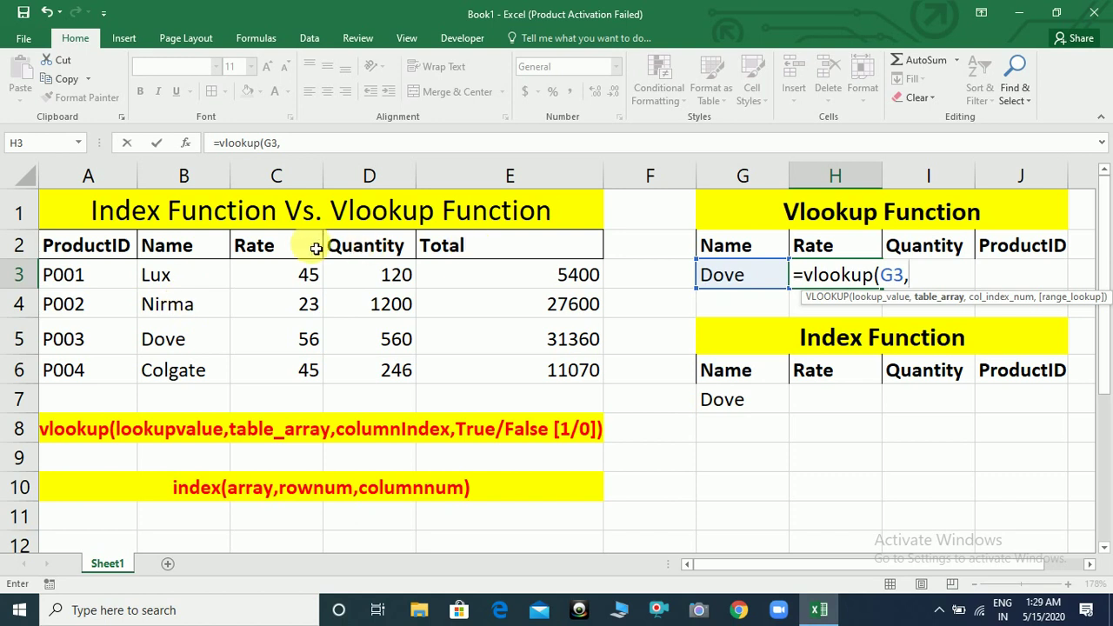
# - Set the Rate lookup's table array to B2:E6 and its column index to 2
pyautogui.click(206, 251)
pyautogui.moveTo(207, 251); pyautogui.dragTo(482, 365)
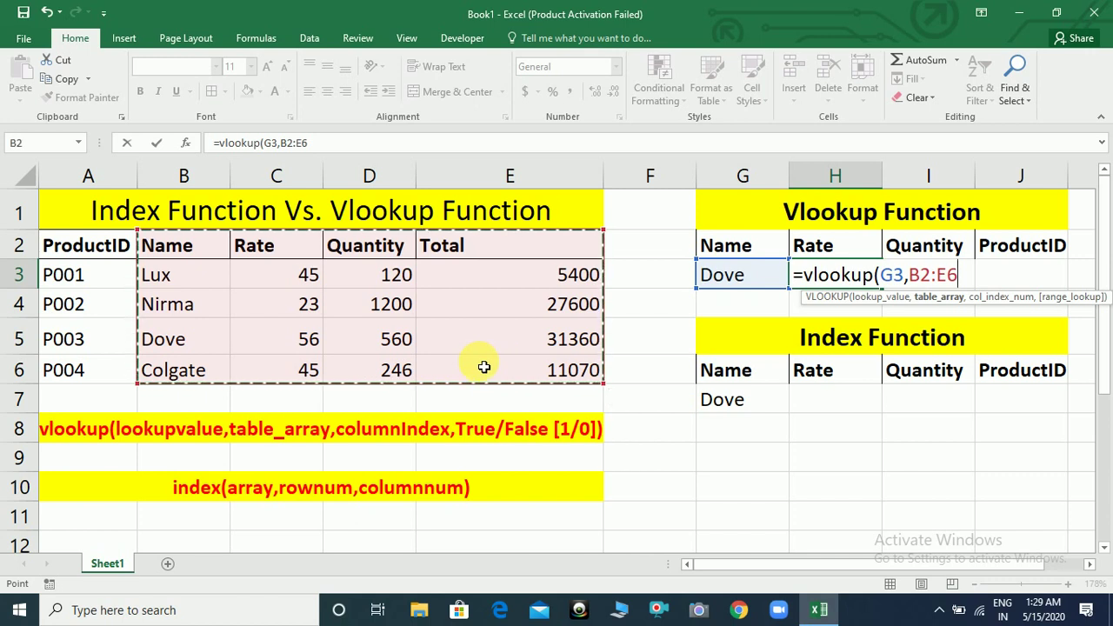
pyautogui.write(',2')
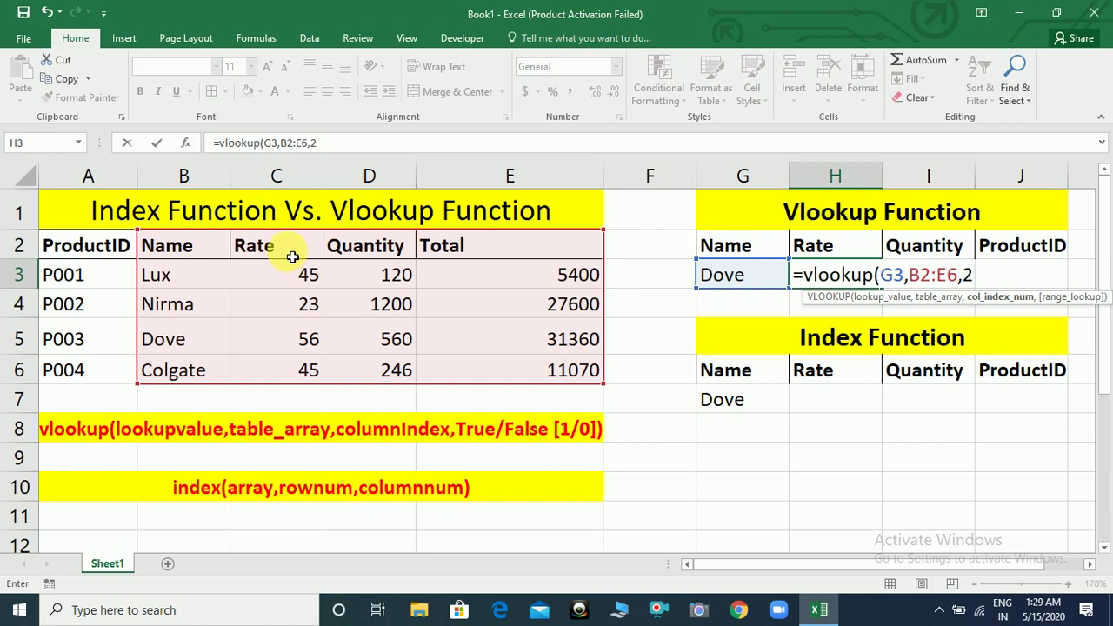
pyautogui.write(',')
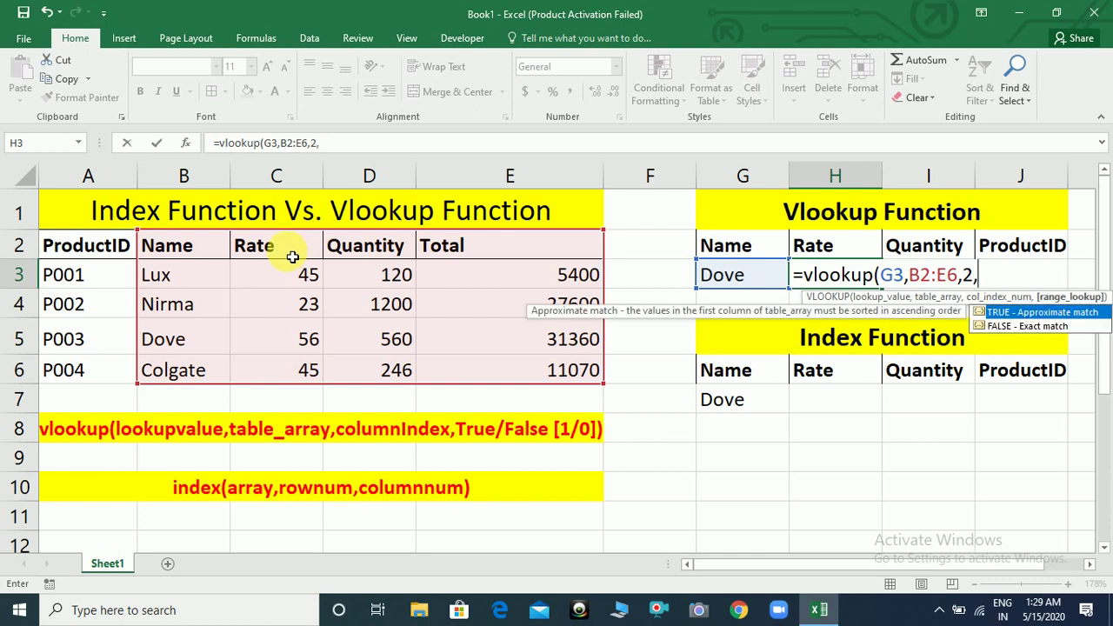
# - Complete the Rate formula with 0 for an exact match, giving =vlookup(G3,B2:E6,2,0)
pyautogui.write('false')
pyautogui.press('BackSpace')
pyautogui.press('BackSpace')
pyautogui.press('BackSpace')
pyautogui.press('BackSpace')
pyautogui.press('BackSpace')
pyautogui.write('0)')
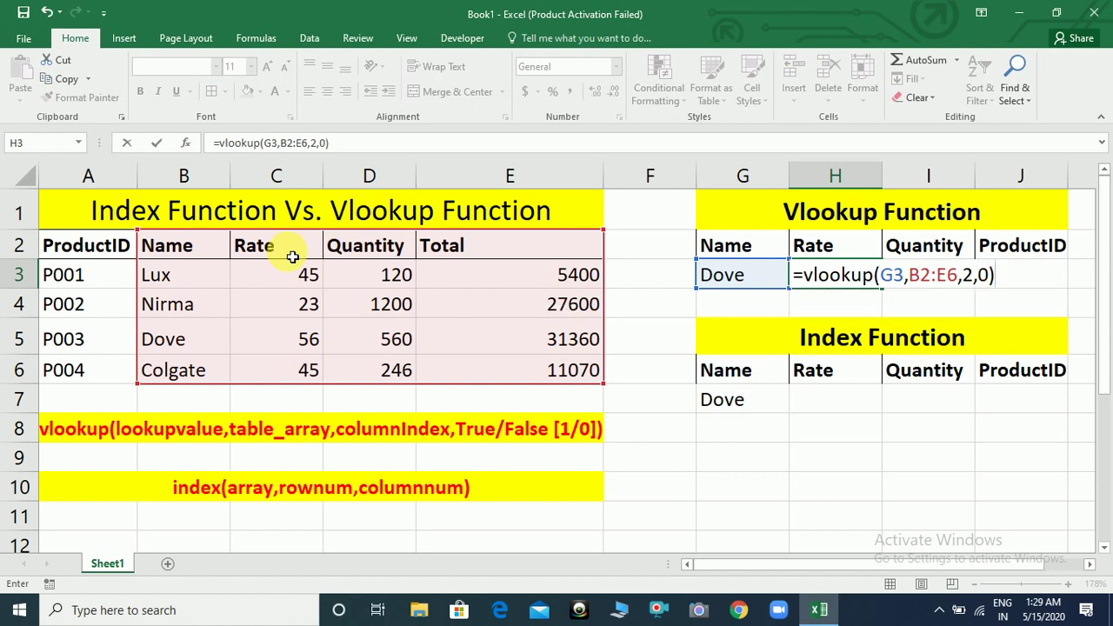
pyautogui.press('Return')
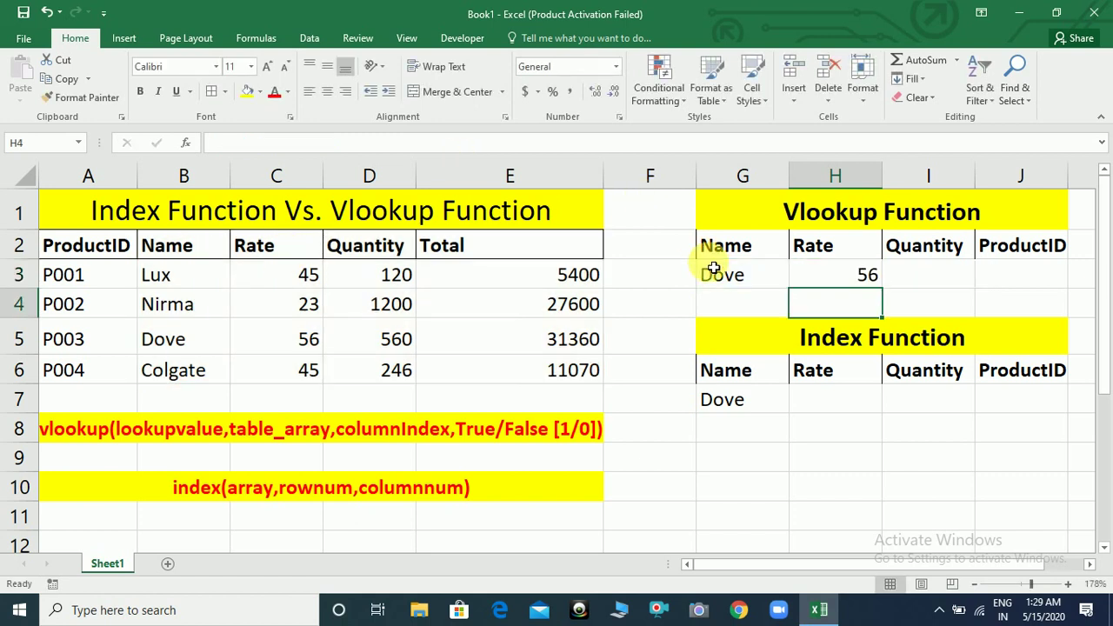
pyautogui.click(762, 287)
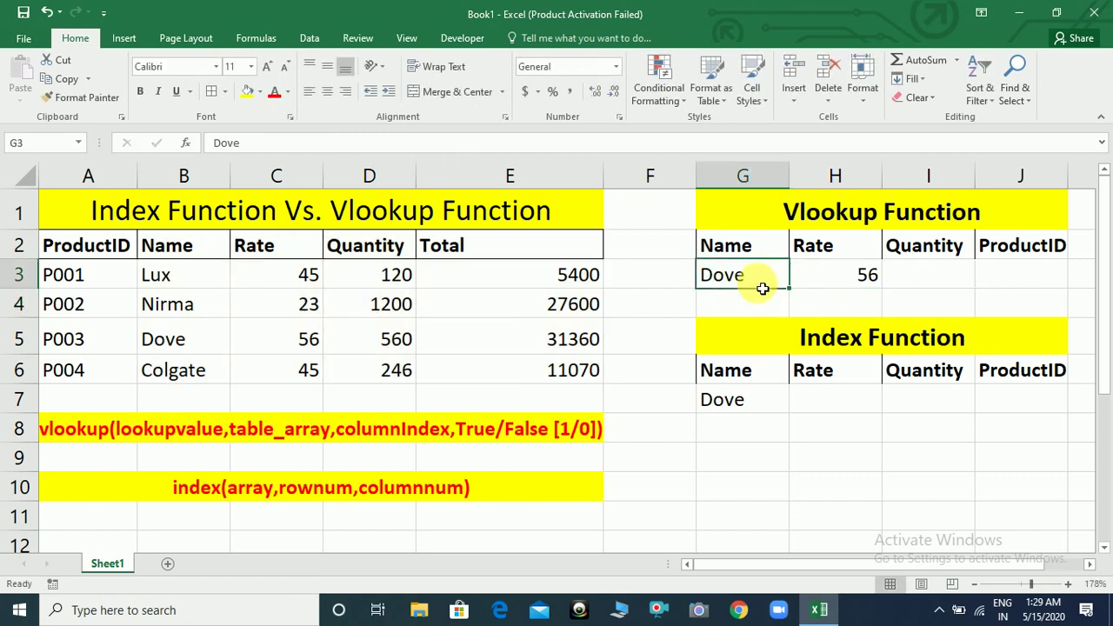
pyautogui.click(855, 279)
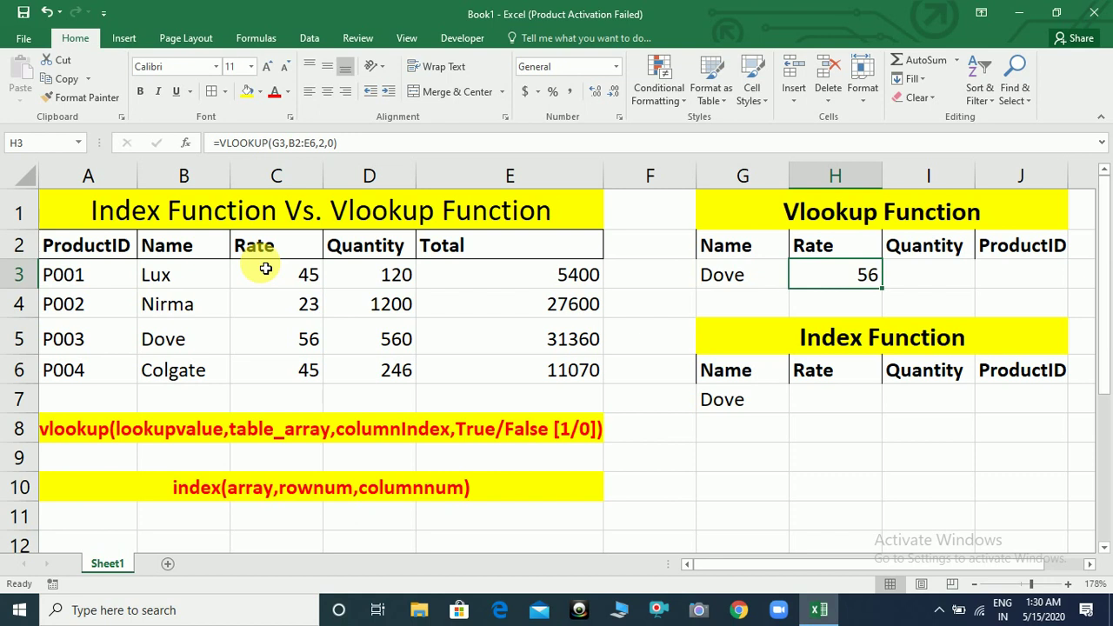
# - Start a VLOOKUP formula in I3, under Quantity, with G3 as the lookup value
pyautogui.click(914, 275)
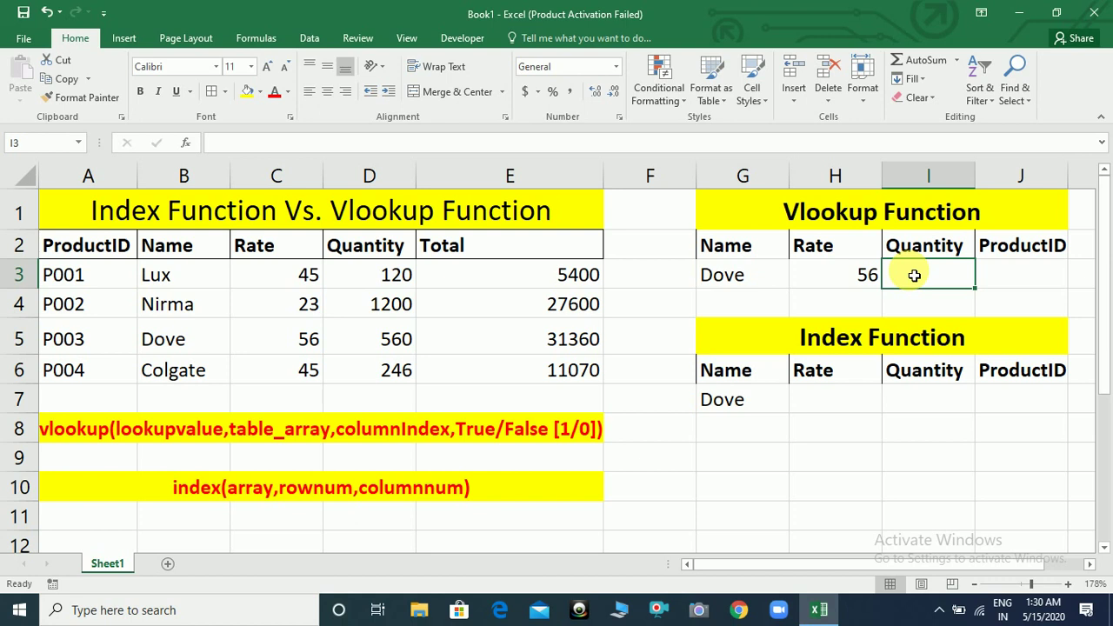
pyautogui.write('=vllo')
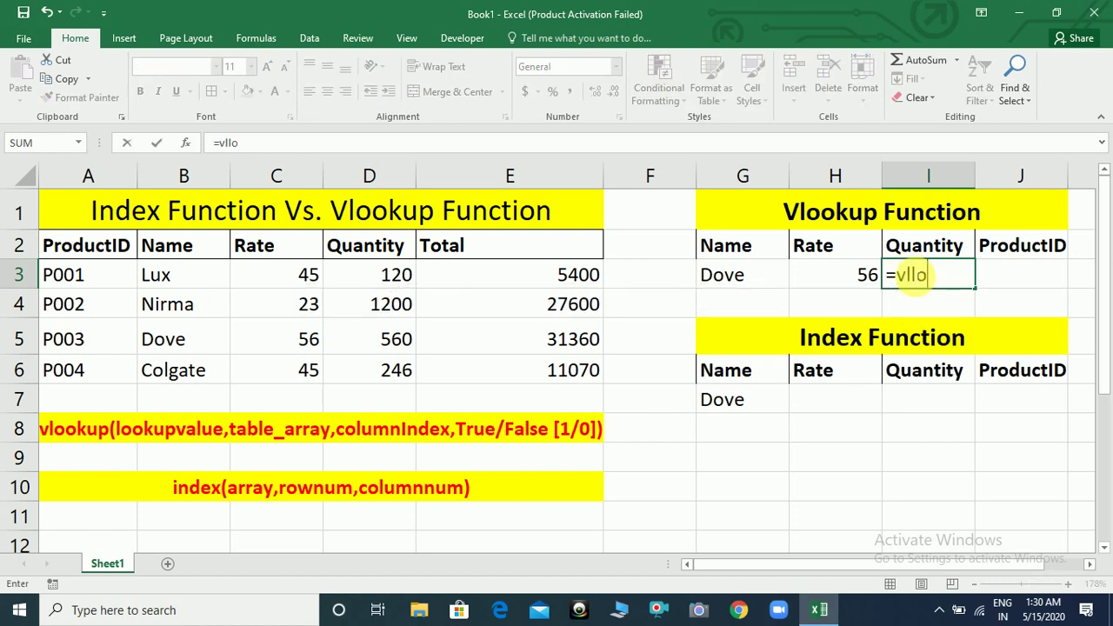
pyautogui.press('BackSpace')
pyautogui.press('BackSpace')
pyautogui.write('okup(')
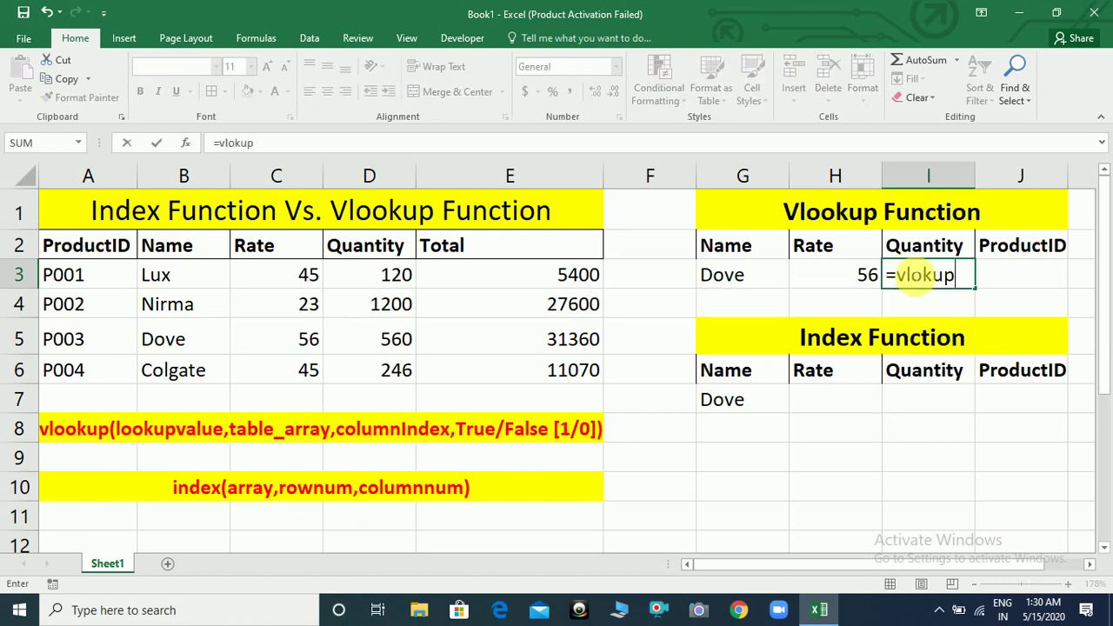
pyautogui.press('BackSpace')
pyautogui.press('BackSpace')
pyautogui.press('BackSpace')
pyautogui.press('BackSpace')
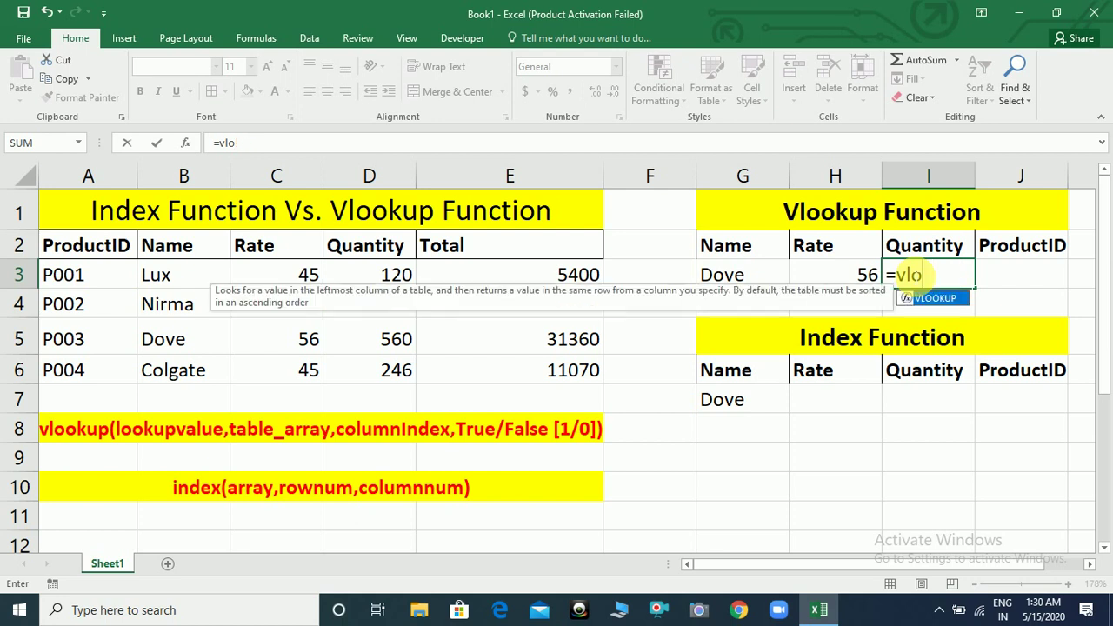
pyautogui.write('okup')
pyautogui.write('(')
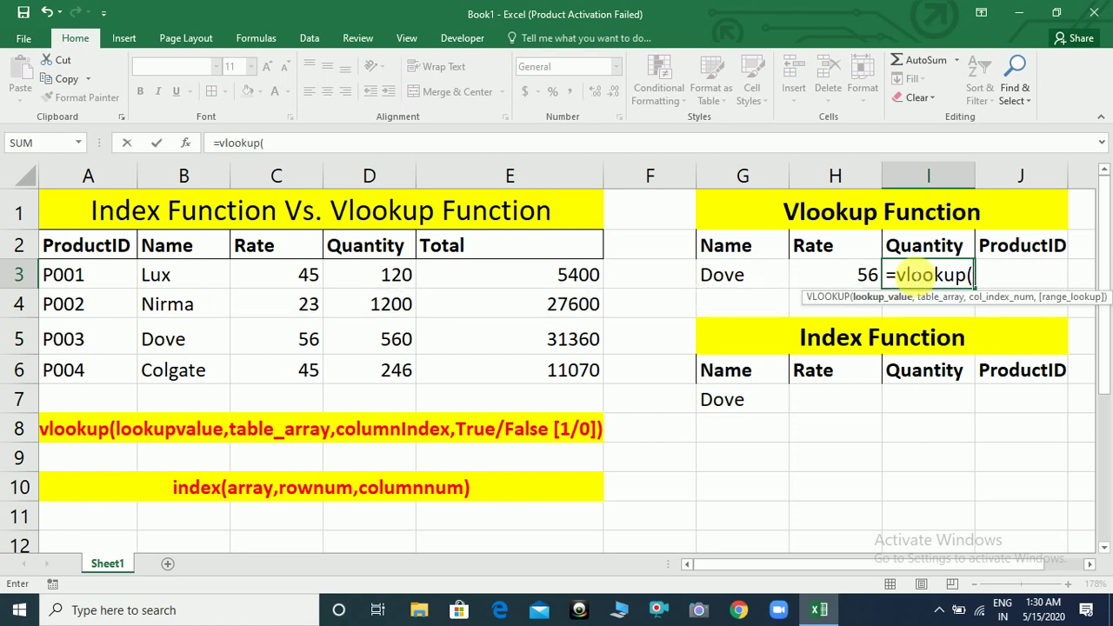
pyautogui.click(746, 285)
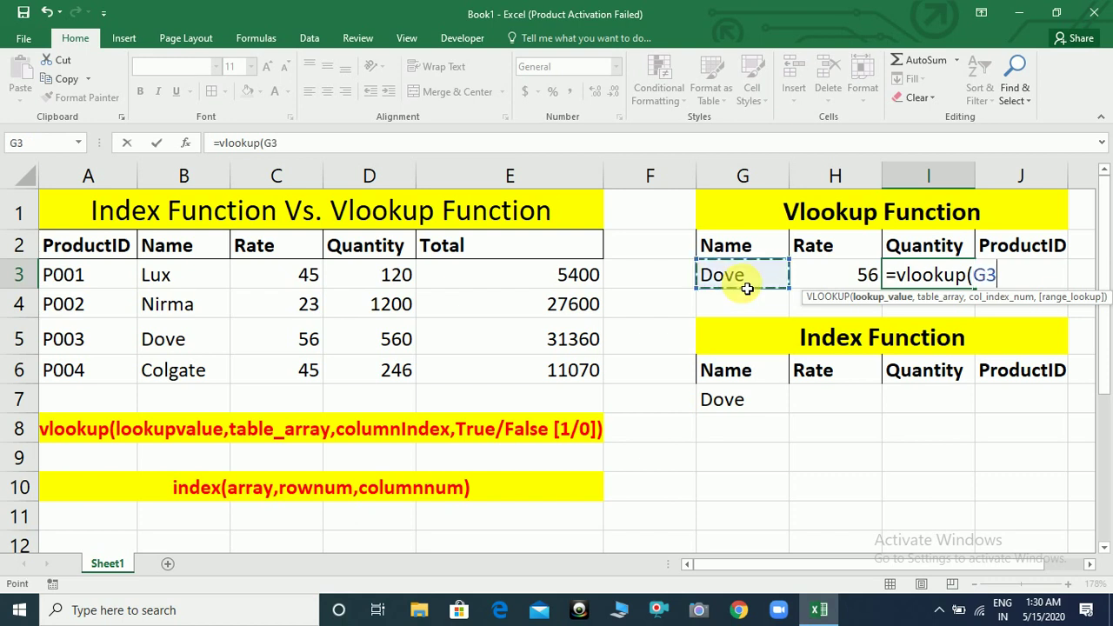
pyautogui.write(',')
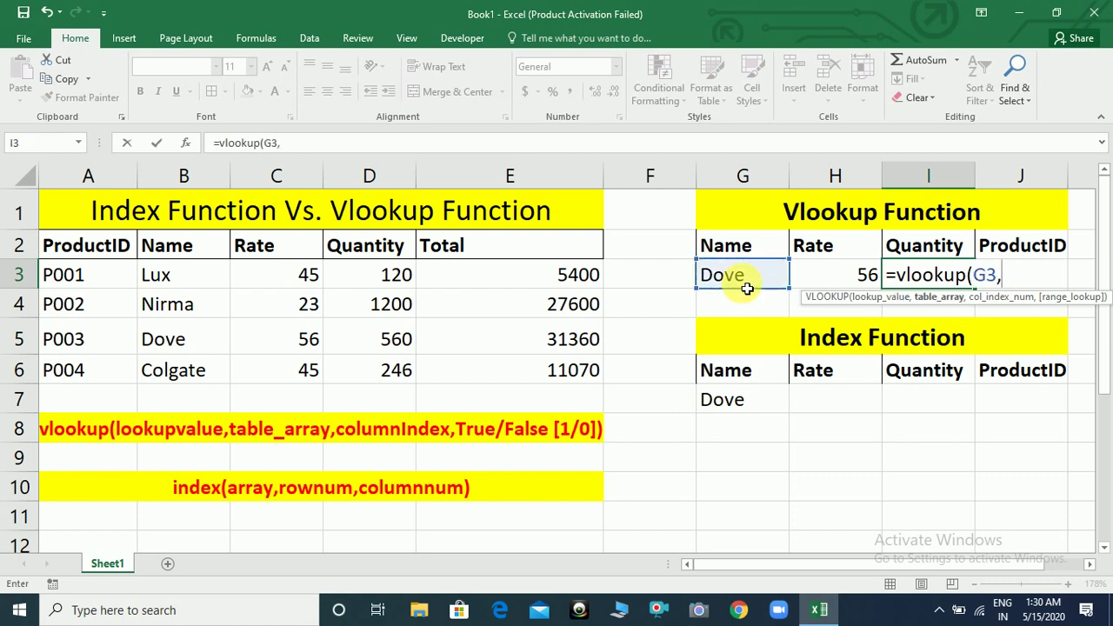
# - Complete the Quantity lookup with table array B2:E6, column index 3 and exact match 0
pyautogui.click(186, 247)
pyautogui.moveTo(227, 265); pyautogui.dragTo(460, 366)
pyautogui.write(',')
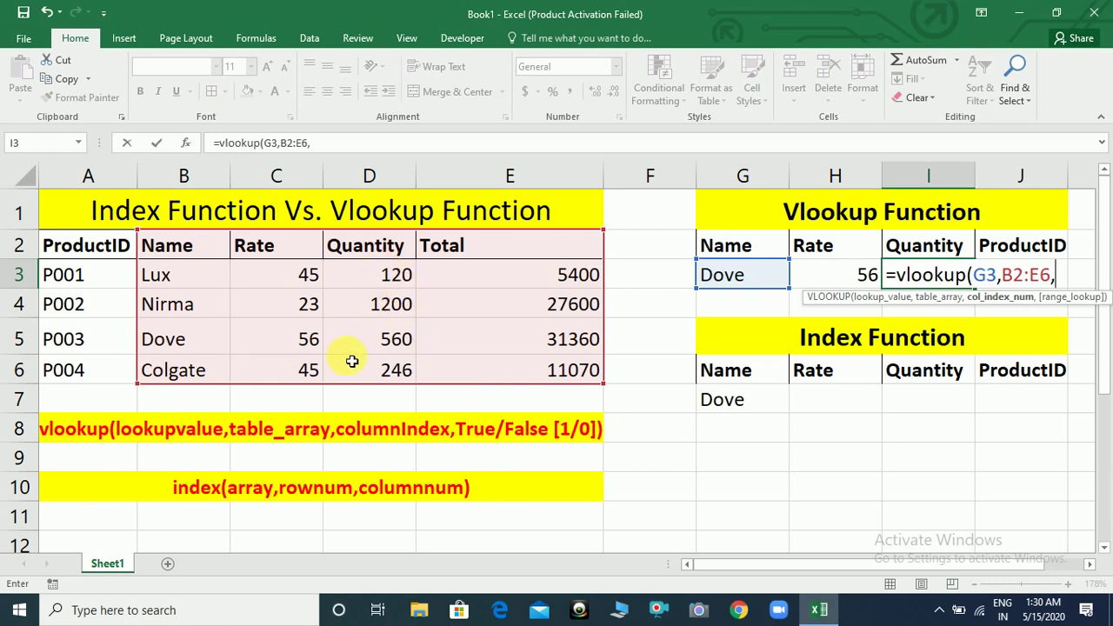
pyautogui.write('3')
pyautogui.write(',0')
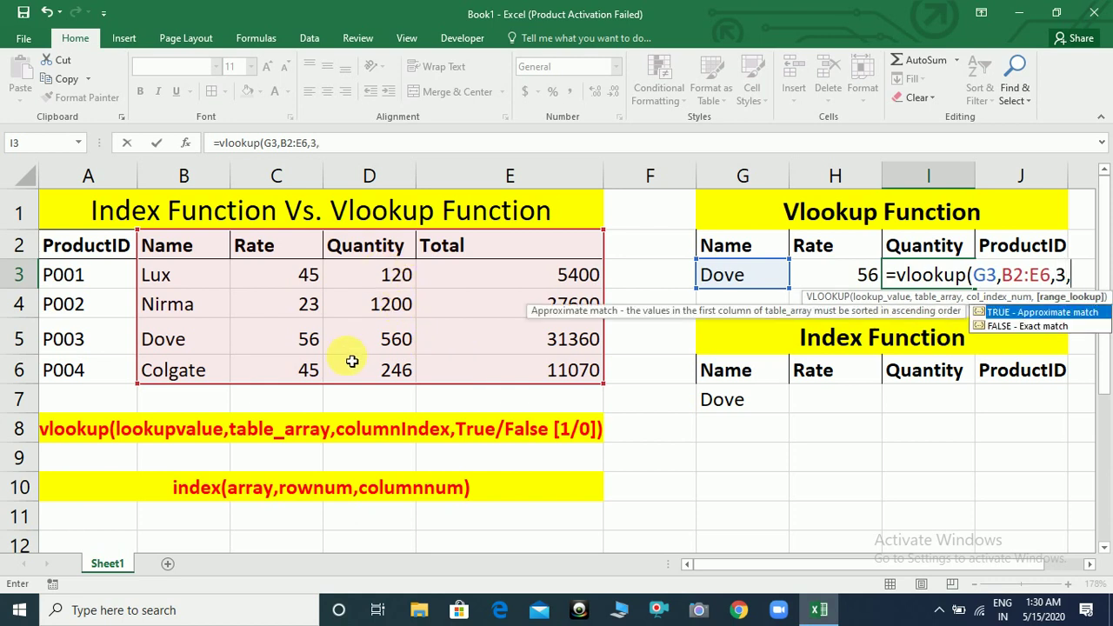
pyautogui.write(')')
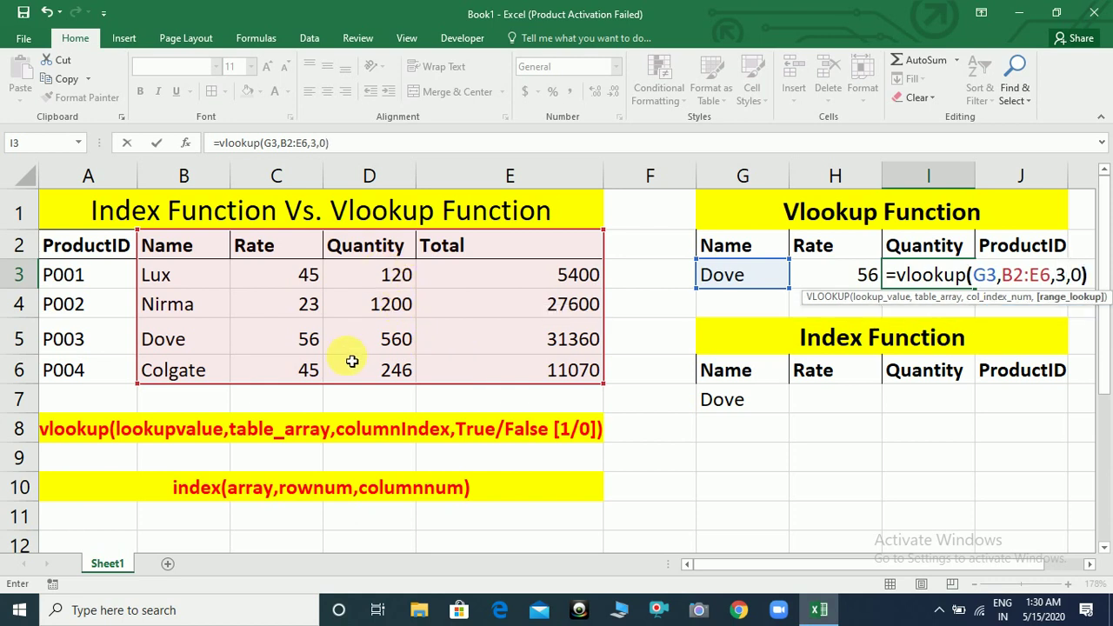
pyautogui.press('Return')
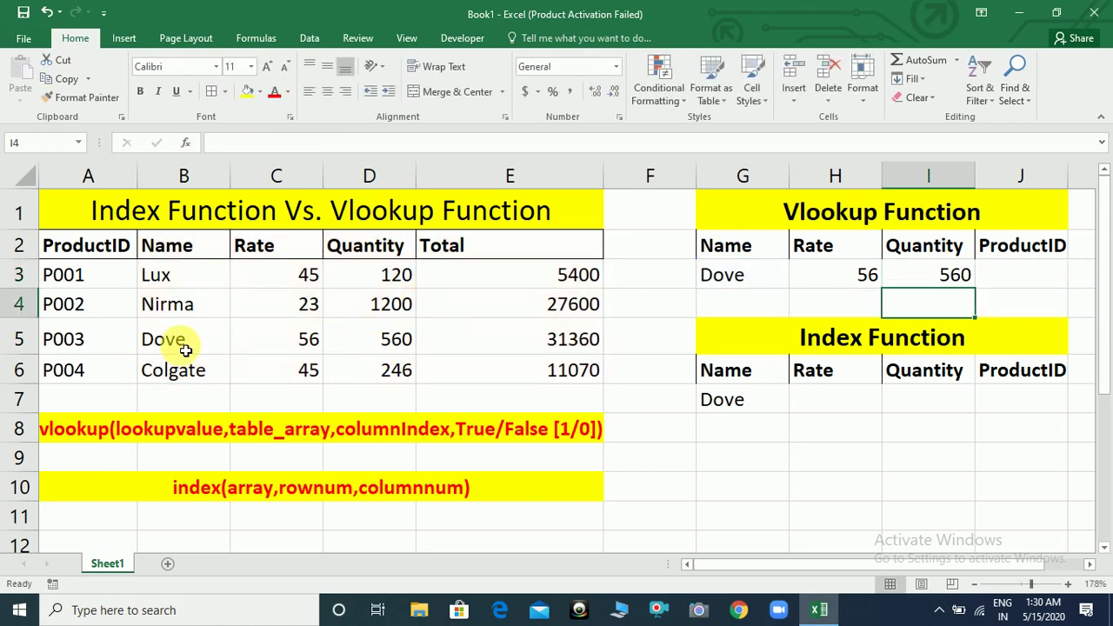
pyautogui.click(392, 340)
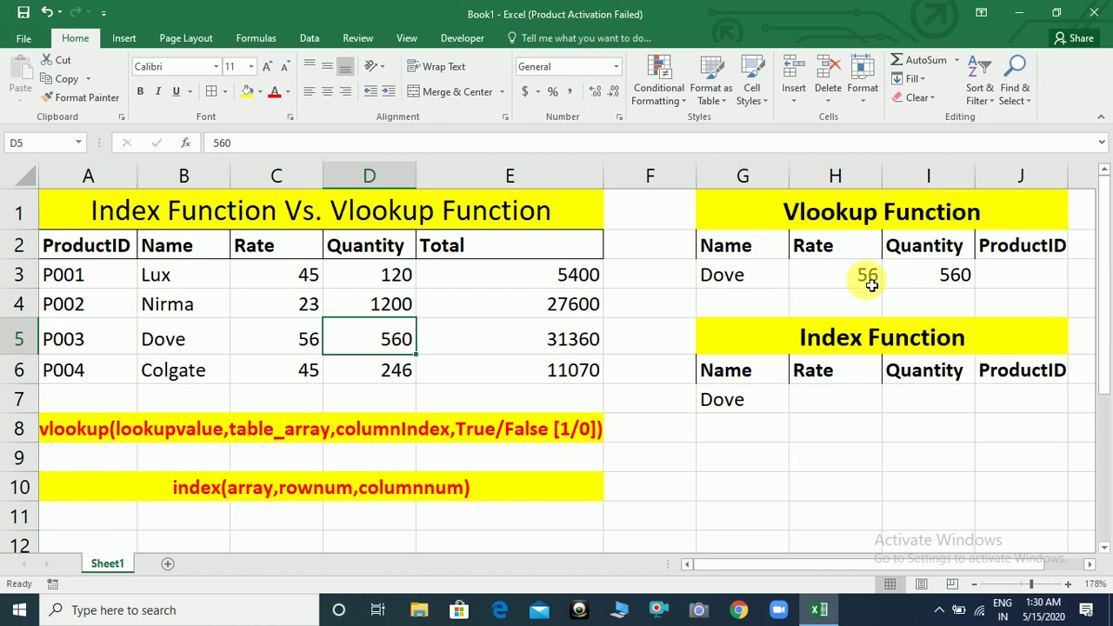
# - Try to look up the product ID in J3 with the formula =vlookup(G3,B2:E6,0,0)
pyautogui.click(1025, 283)
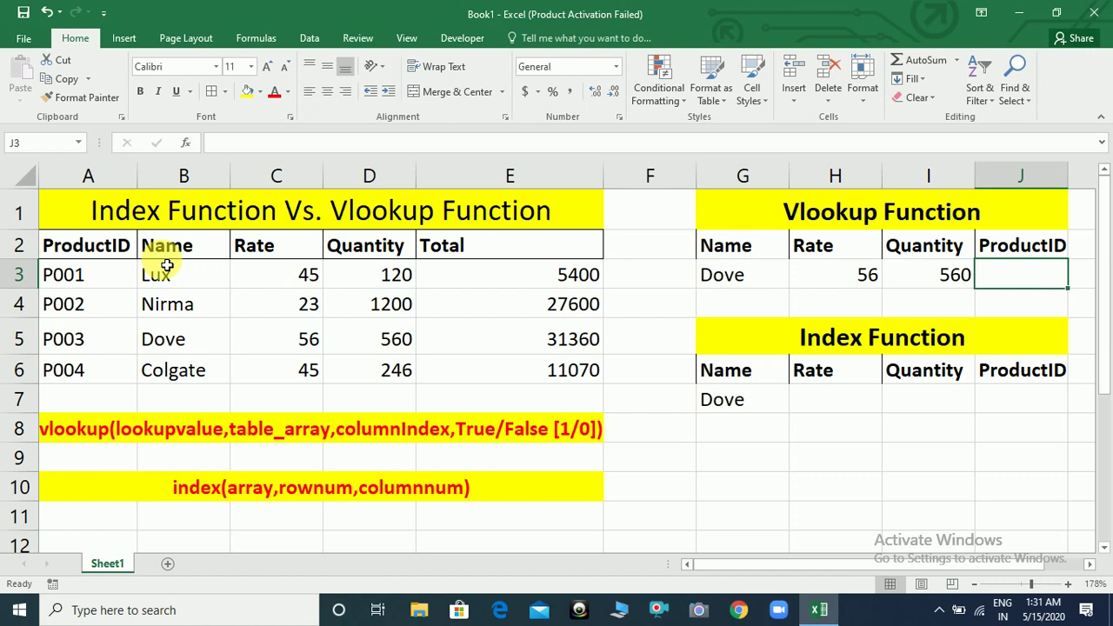
pyautogui.write('=')
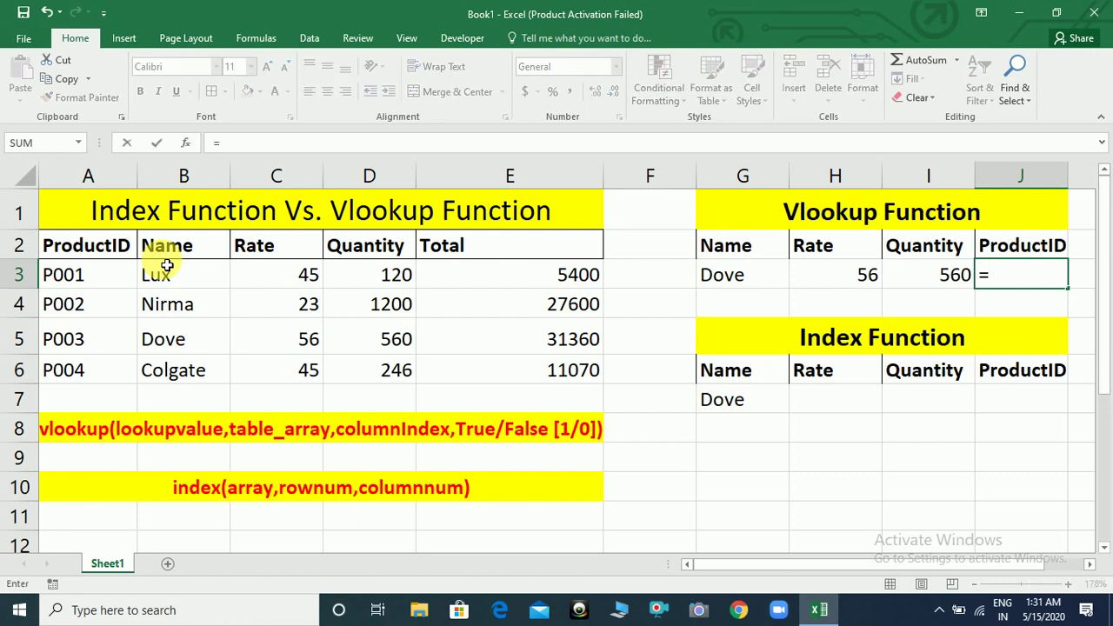
pyautogui.write('vlookup(')
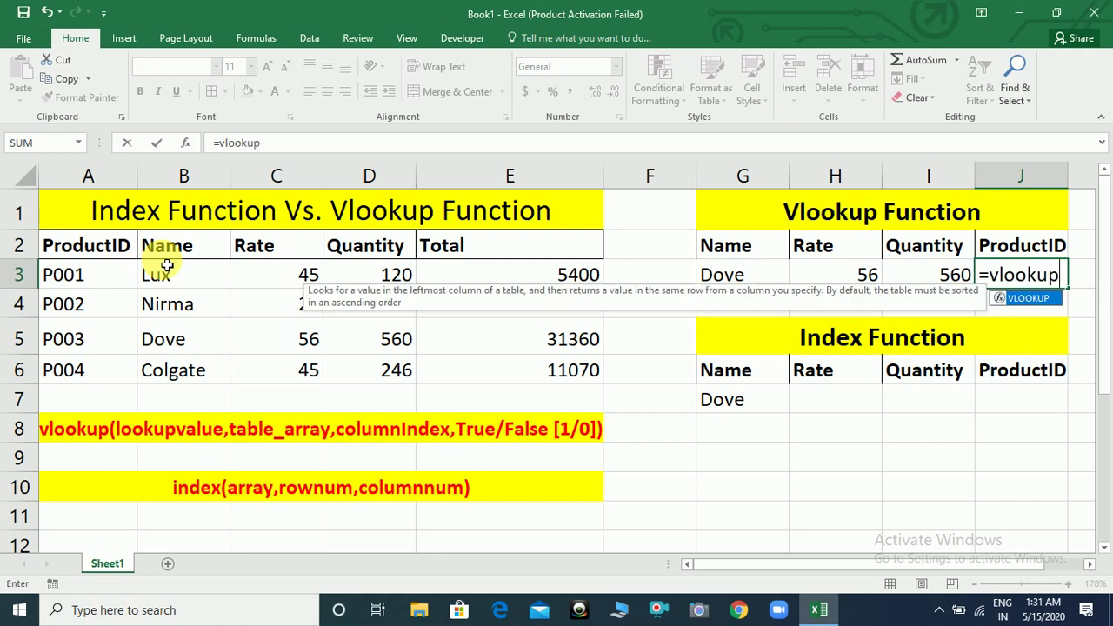
pyautogui.click(738, 276)
pyautogui.write(',')
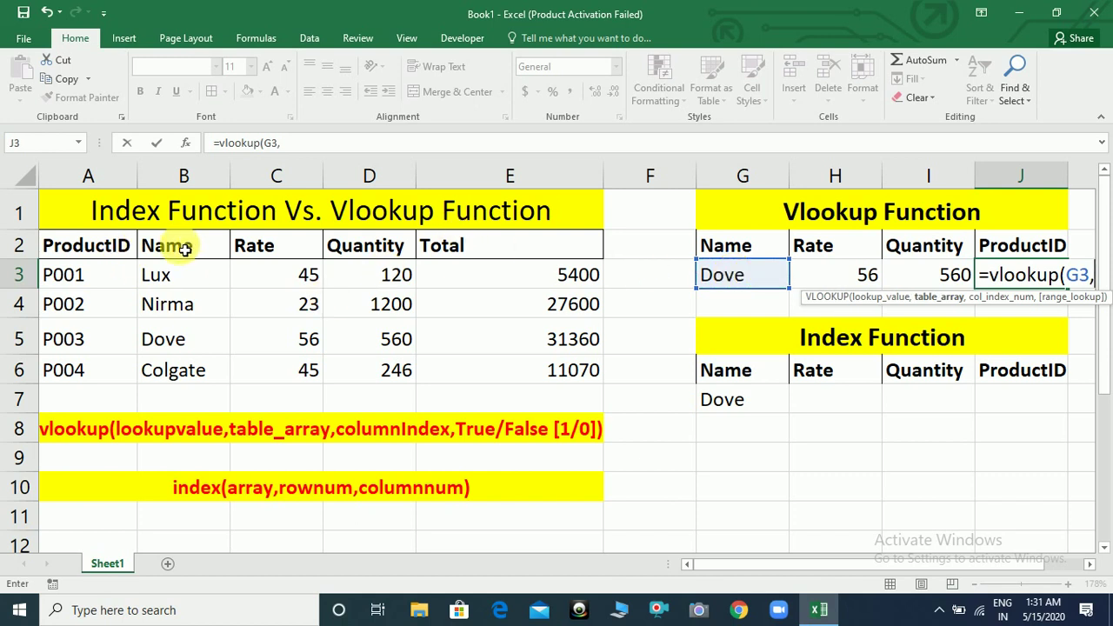
pyautogui.moveTo(177, 246); pyautogui.dragTo(429, 389)
pyautogui.write(',')
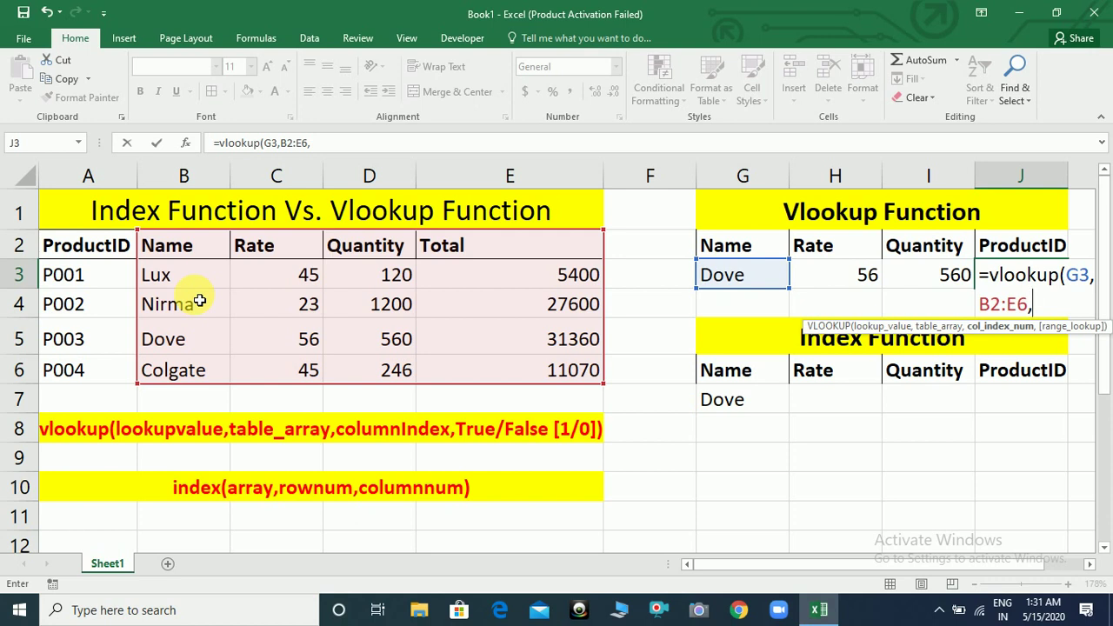
pyautogui.write('0,0)')
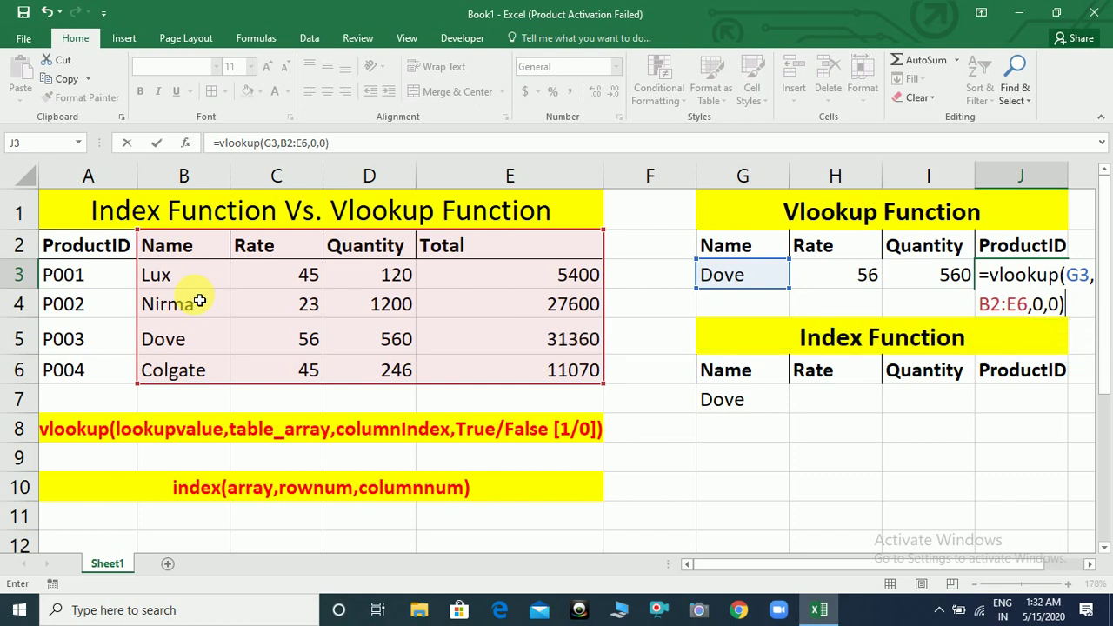
pyautogui.press('Return')
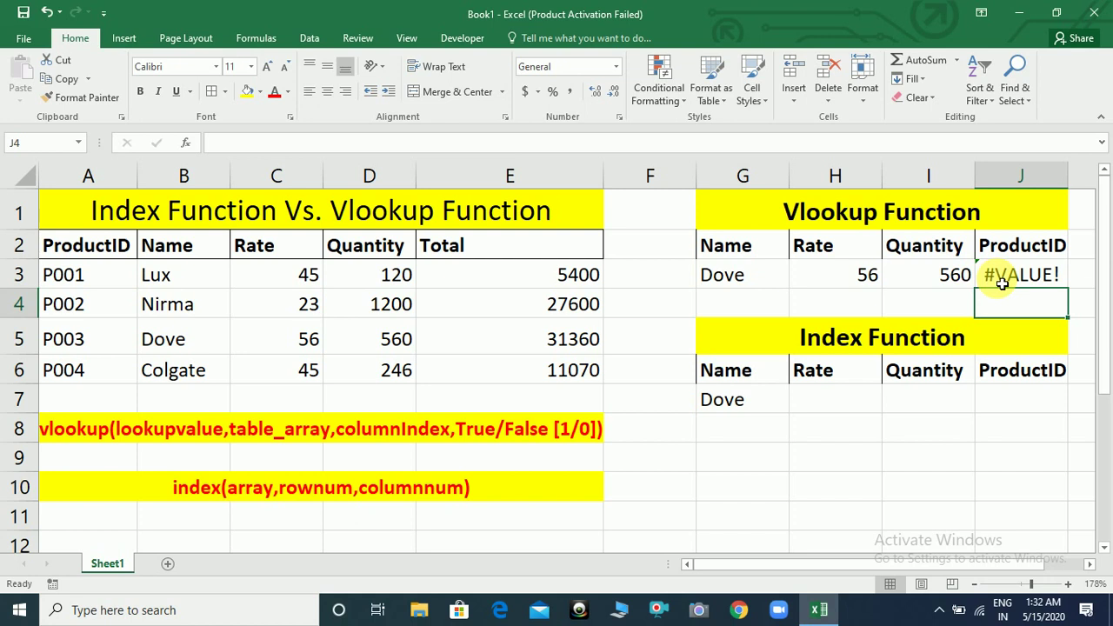
# - Change the name in G3 of the Vlookup Function table to Lux
pyautogui.click(769, 285)
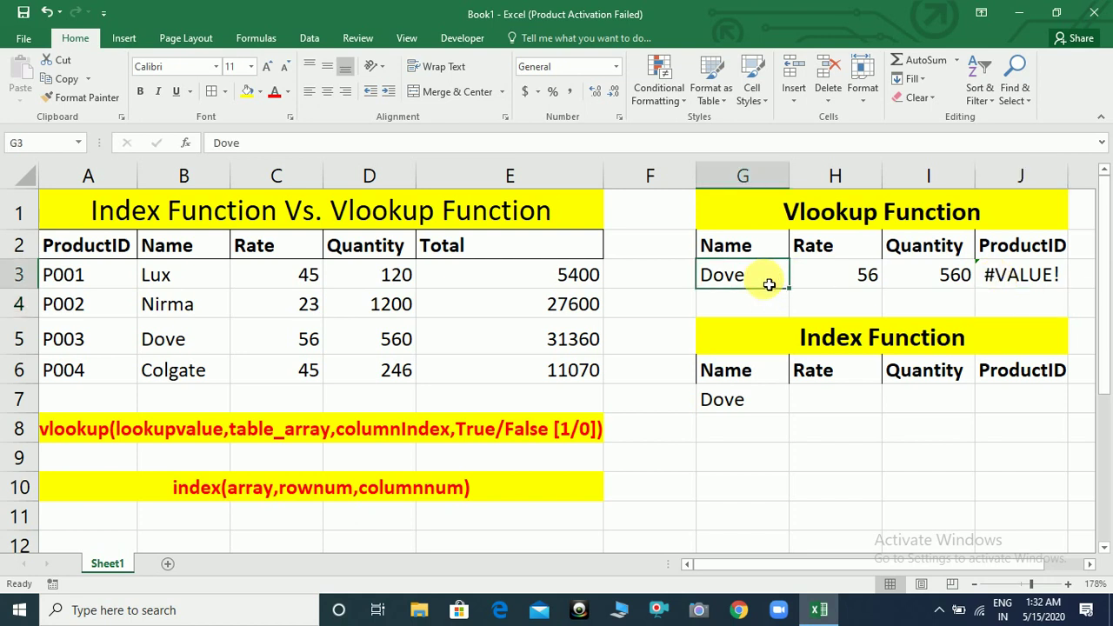
pyautogui.write('Lux')
pyautogui.press('Return')
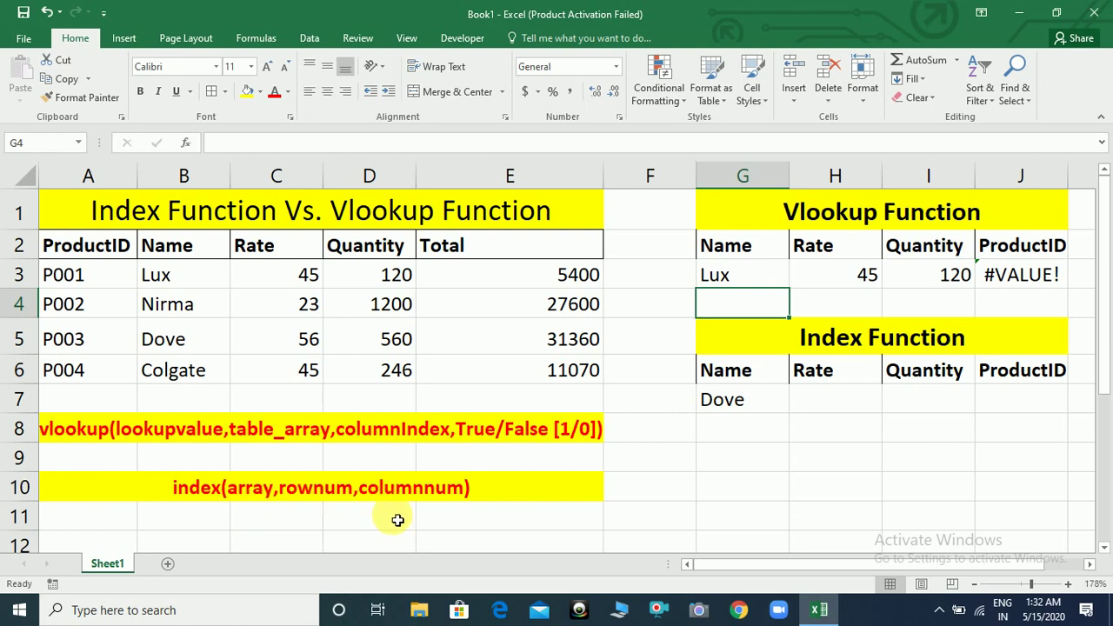
# - Look up Dove's rate in H7 with =index(A2:E6,4,3), using the whole product table as the array
pyautogui.click(816, 409)
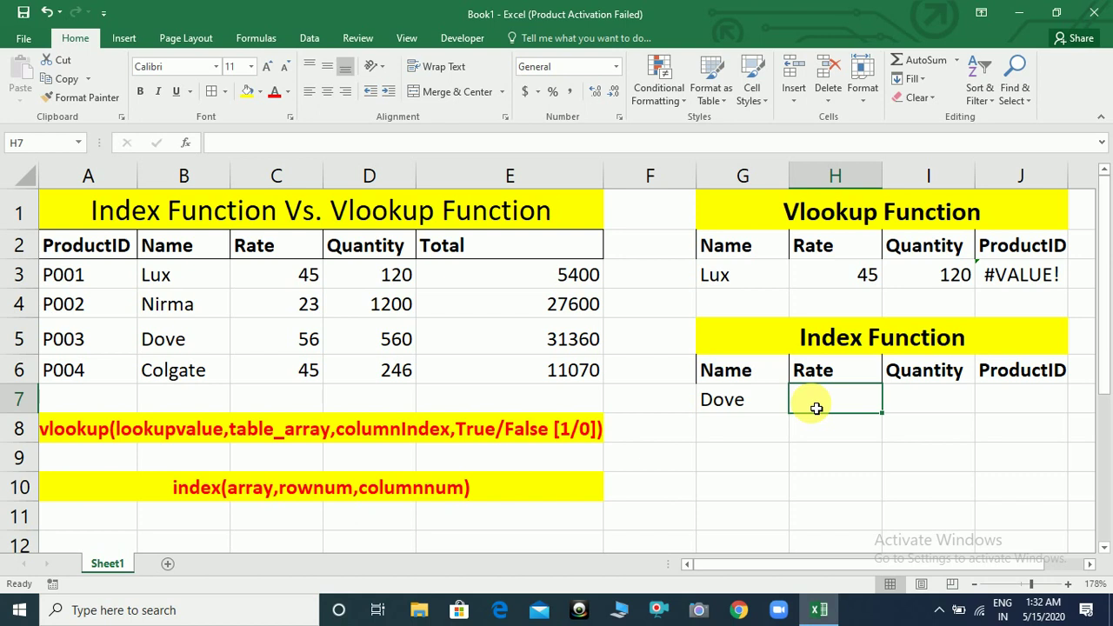
pyautogui.write('=inde')
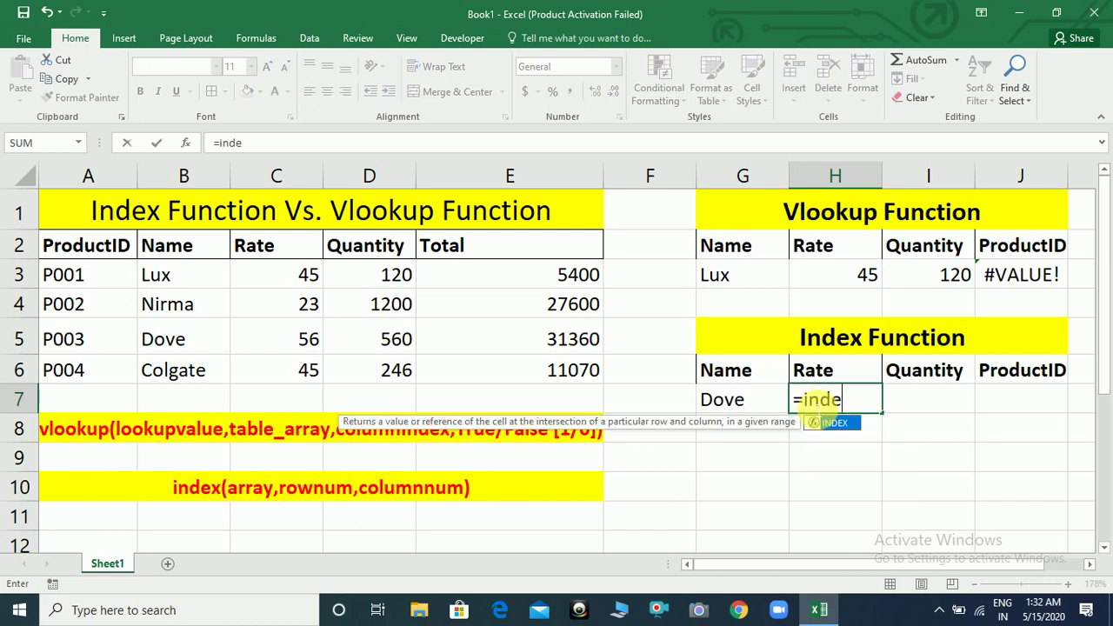
pyautogui.write('x(')
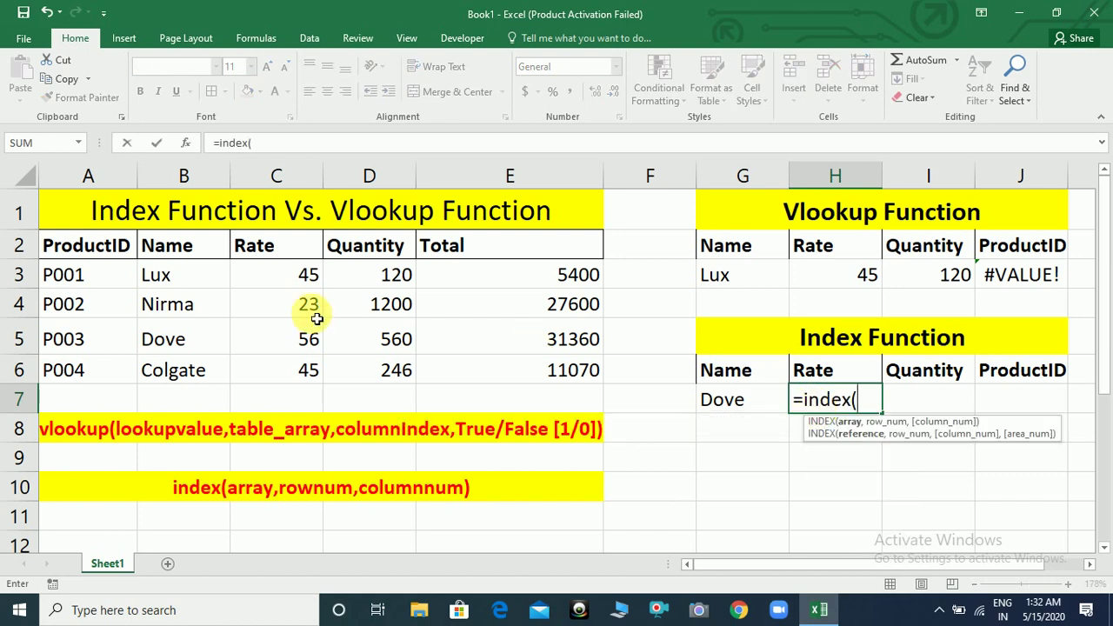
pyautogui.moveTo(85, 246); pyautogui.dragTo(470, 379)
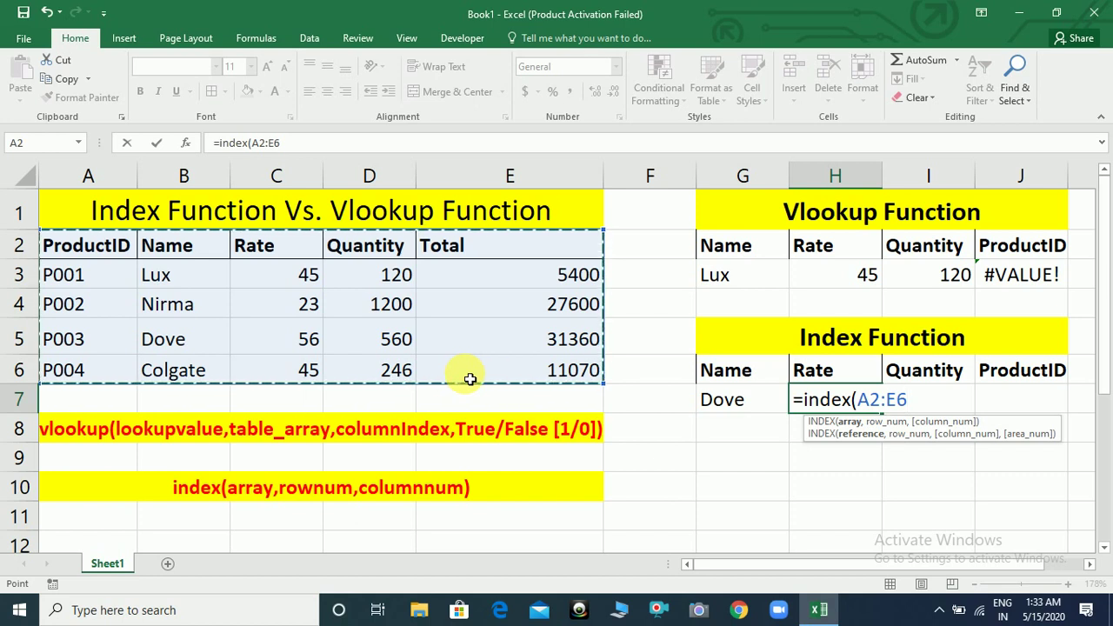
pyautogui.write(',')
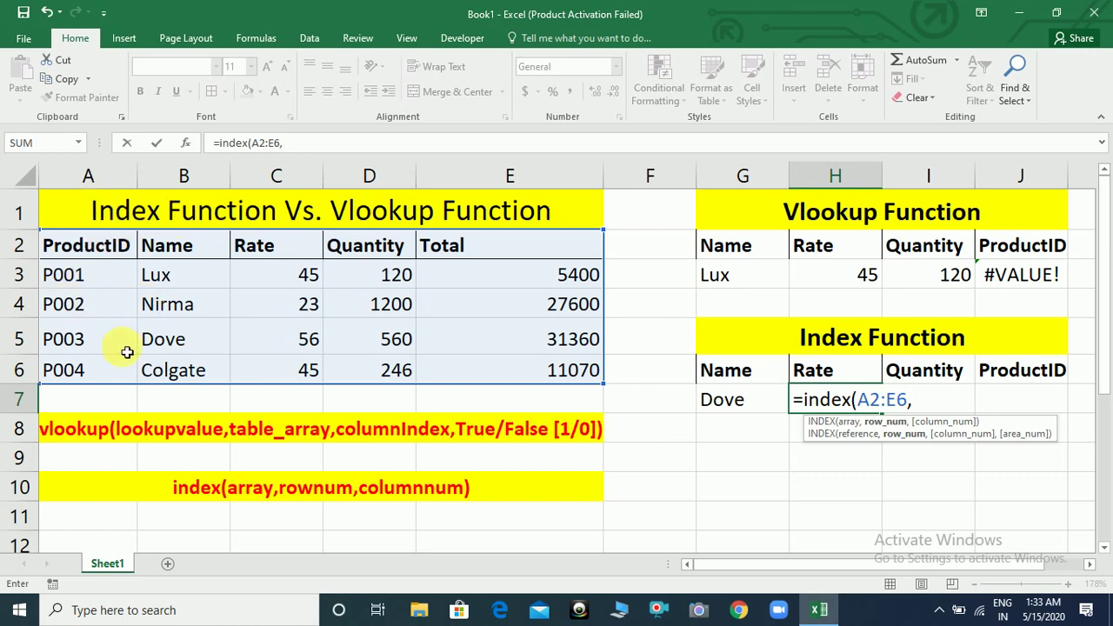
pyautogui.write('4')
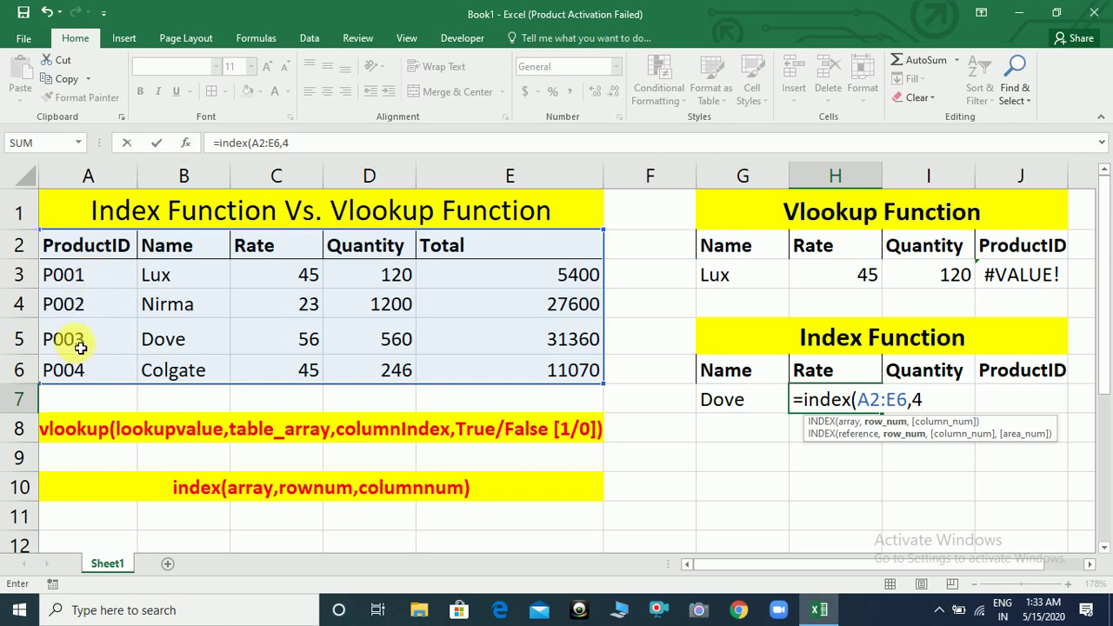
pyautogui.write(',')
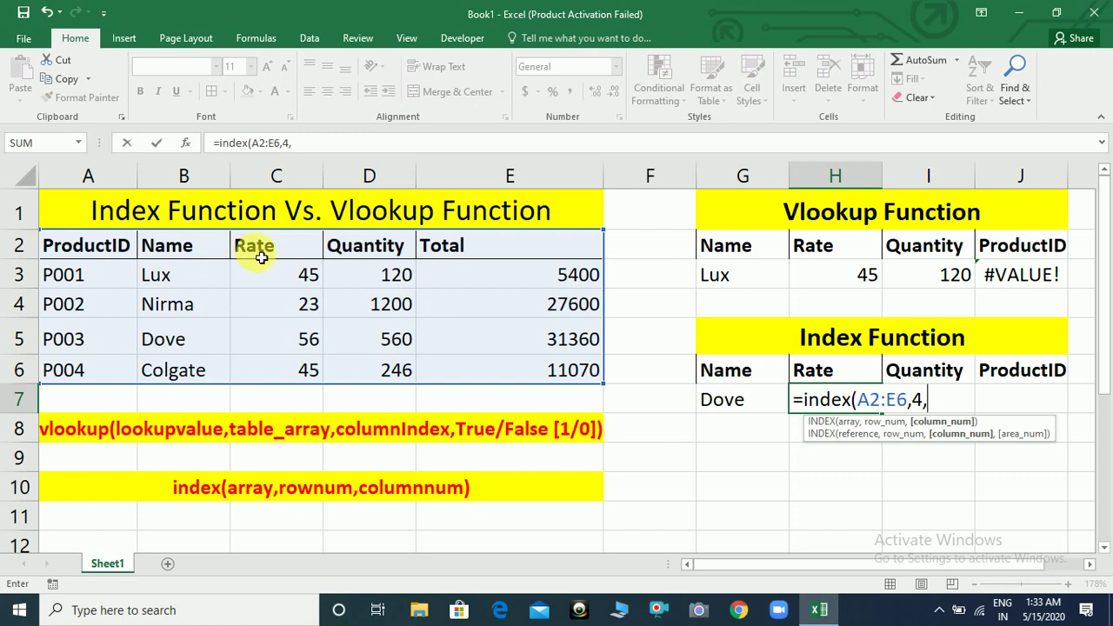
pyautogui.write('3)')
pyautogui.press('Return')
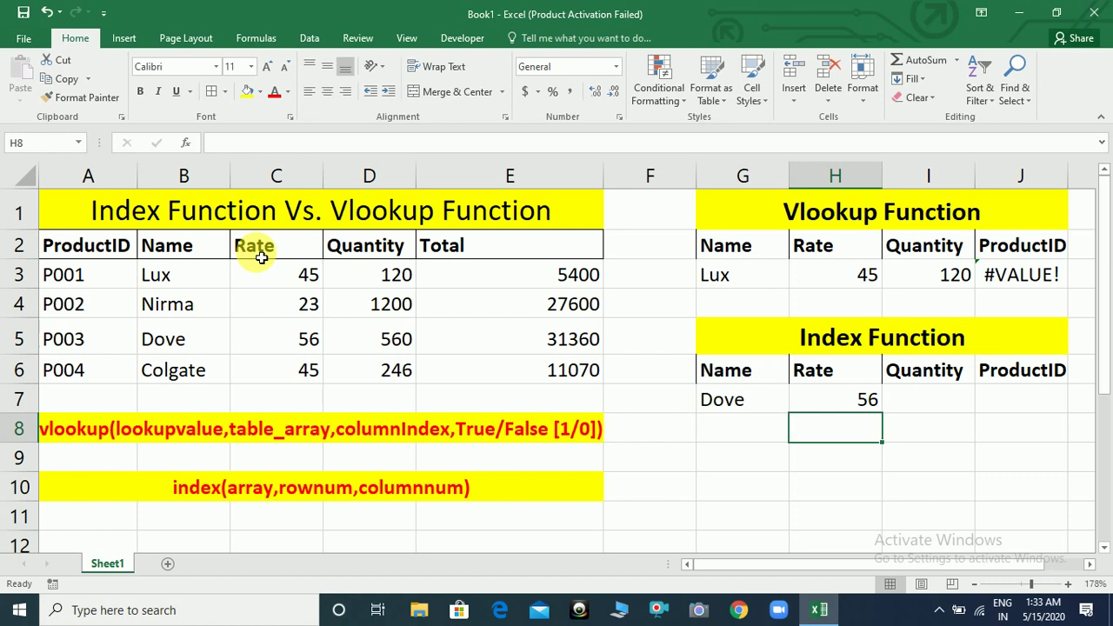
# - Look up Dove's quantity in I7 of the Index Function table with the formula =index(A2:E6,4,4)
pyautogui.press('Up')
pyautogui.press('Right')
pyautogui.write('=')
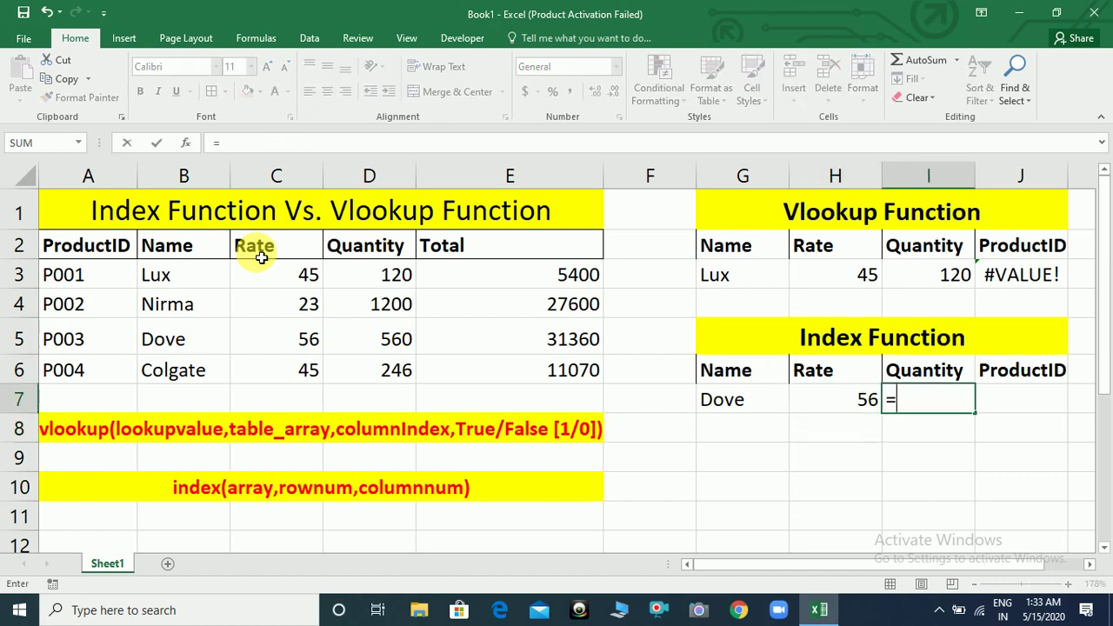
pyautogui.write('index(')
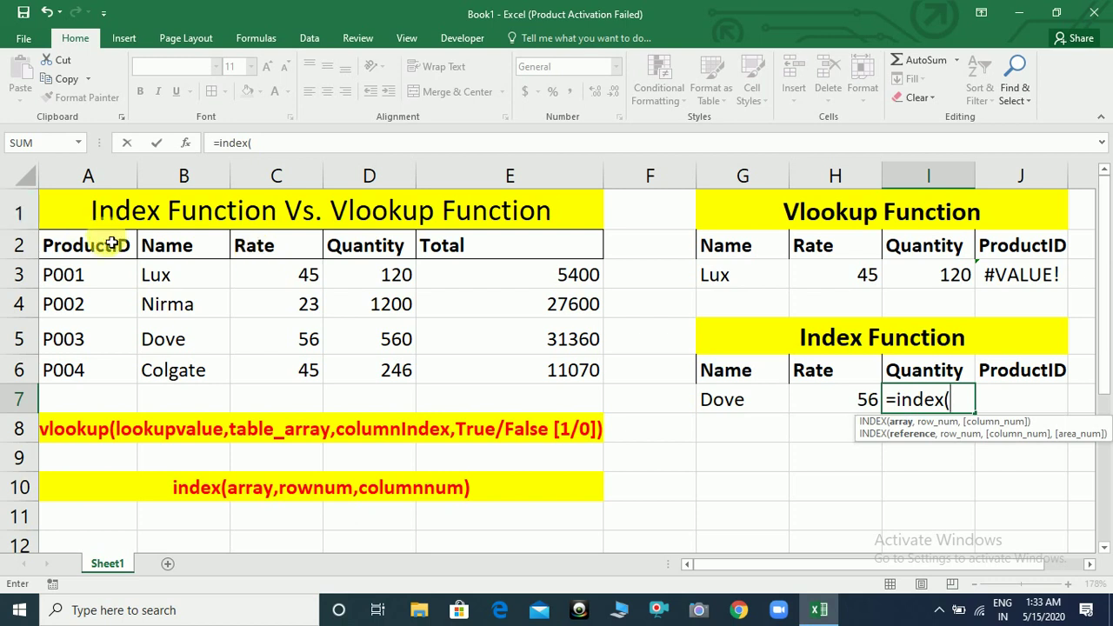
pyautogui.moveTo(104, 247); pyautogui.dragTo(463, 366)
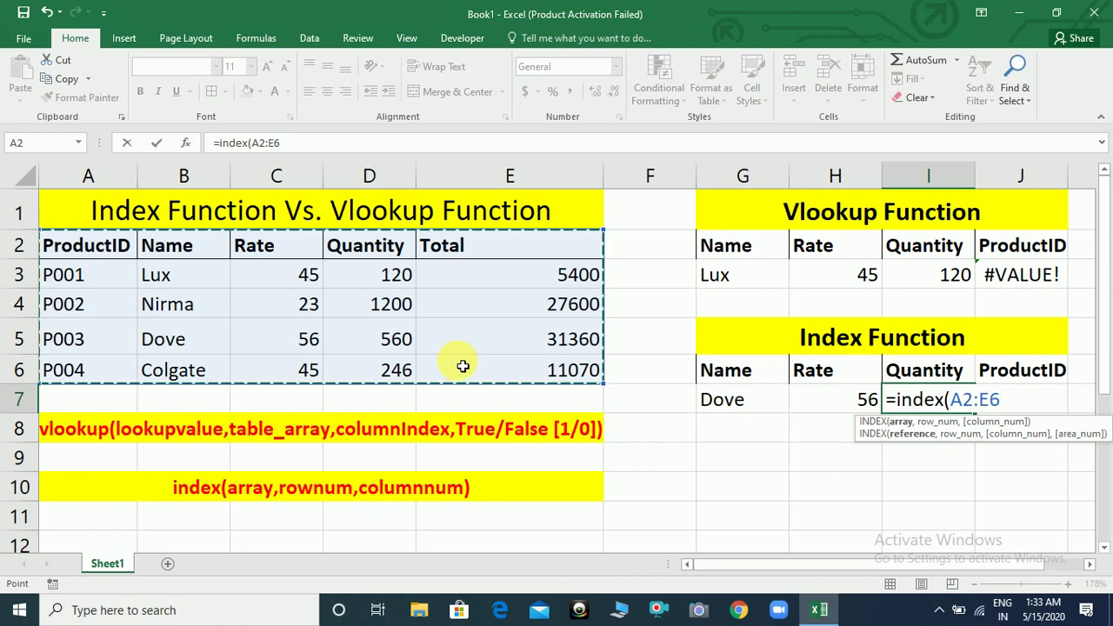
pyautogui.write(',')
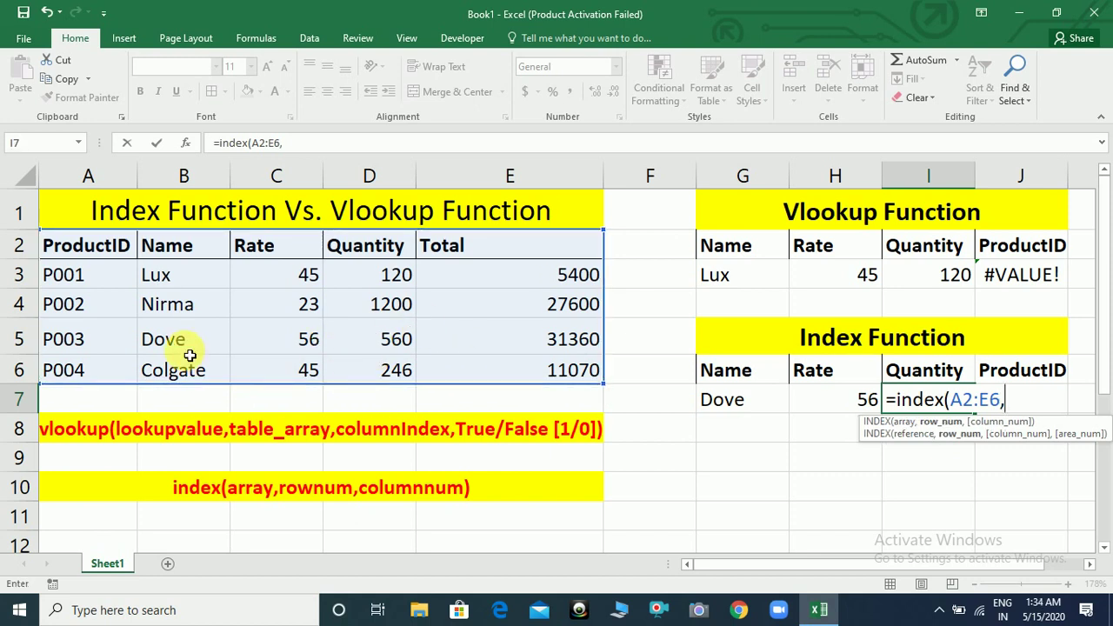
pyautogui.write('4,')
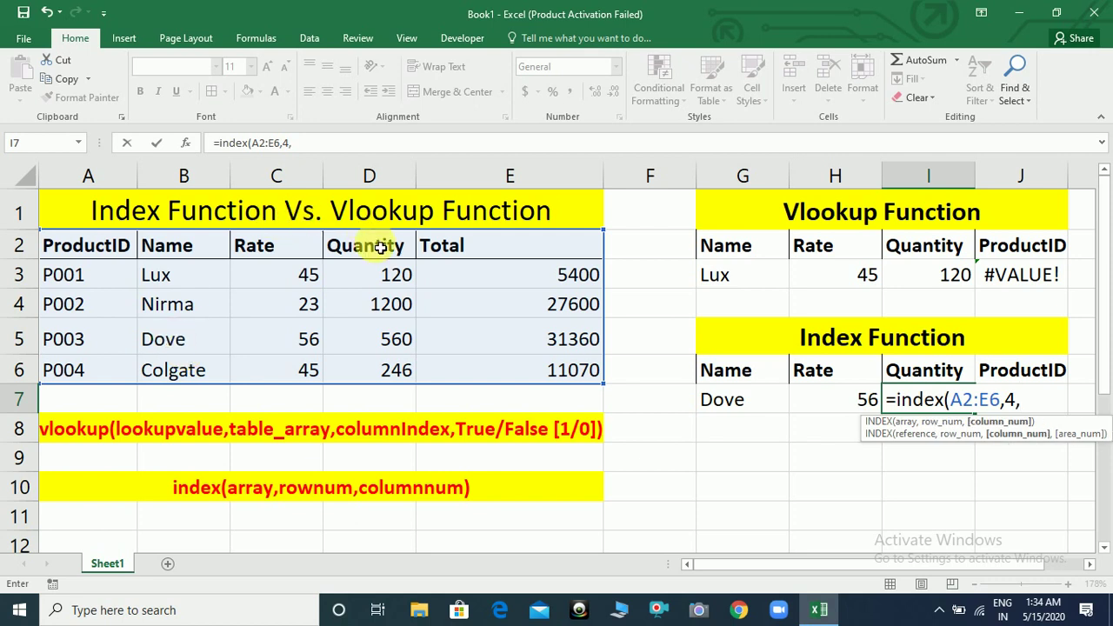
pyautogui.write('4)')
pyautogui.press('Return')
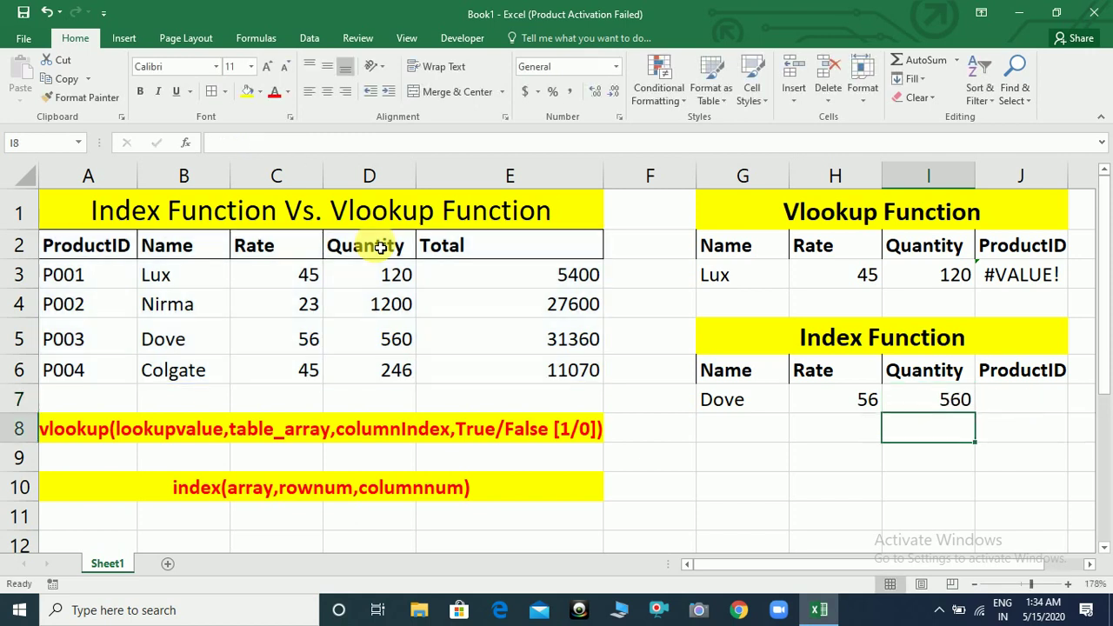
# - Look up Dove's product ID in J7 with =index(A2:E6,4,1), using row 4 and column 1 of the product table
pyautogui.press('Up')
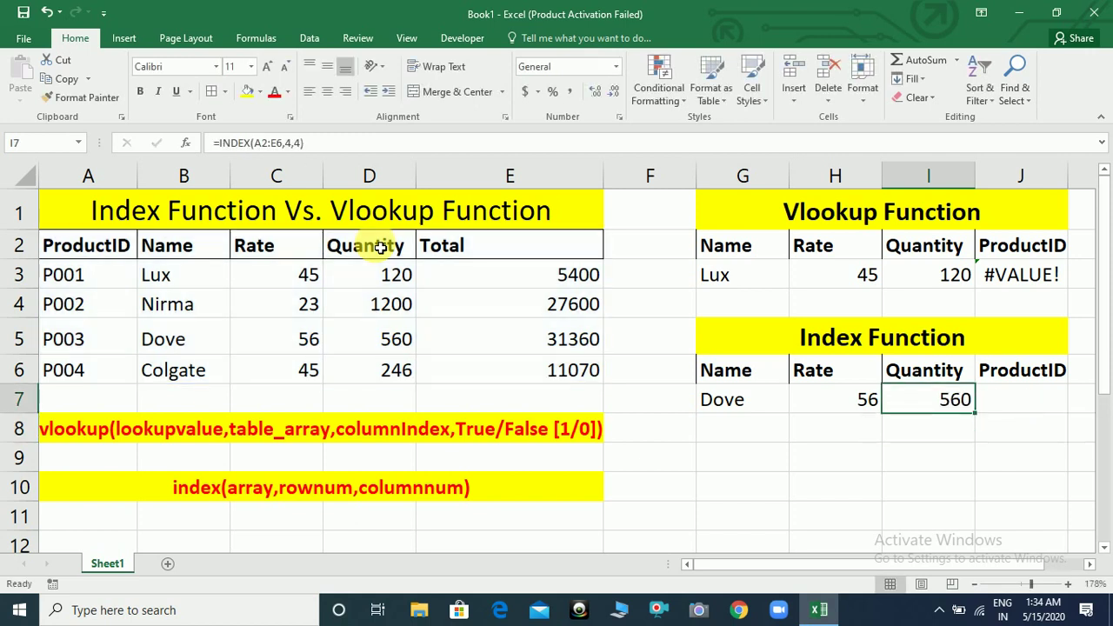
pyautogui.press('Right')
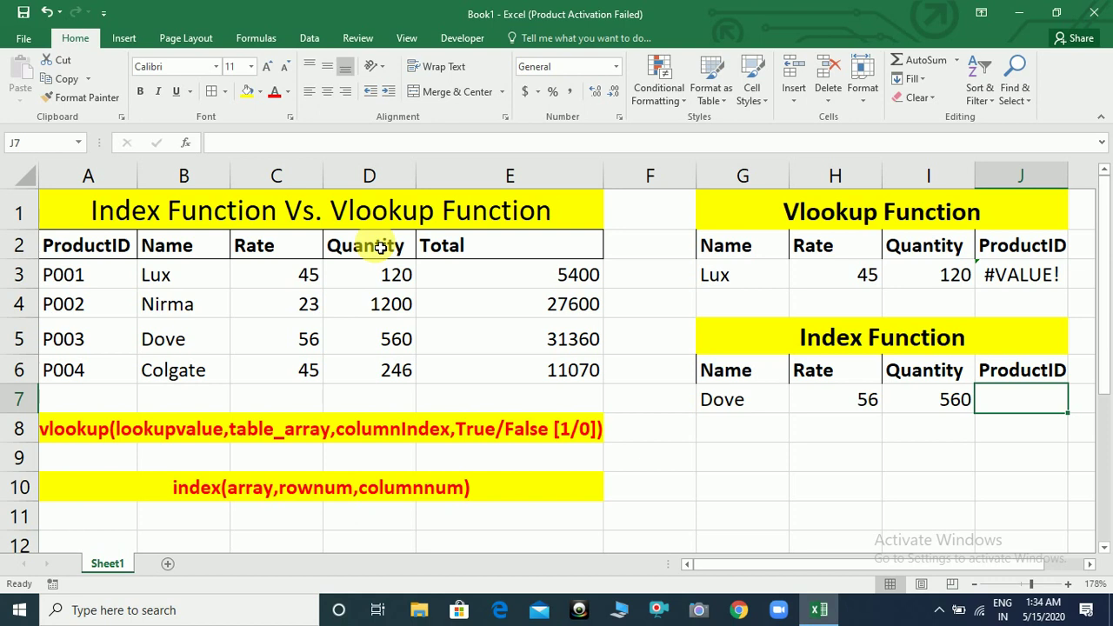
pyautogui.write('=')
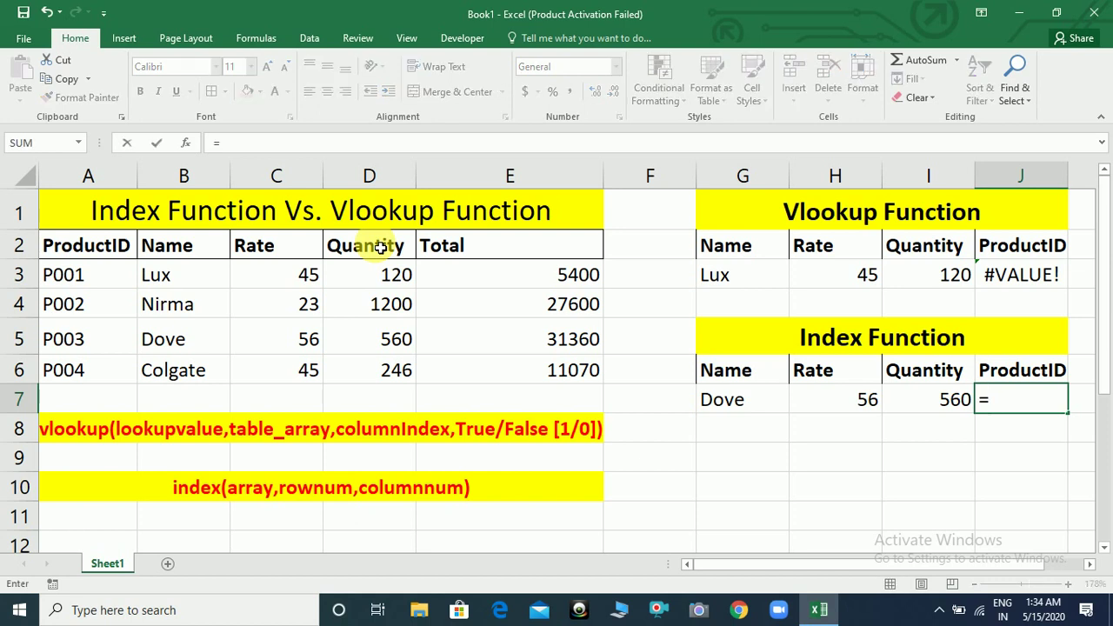
pyautogui.write('index(')
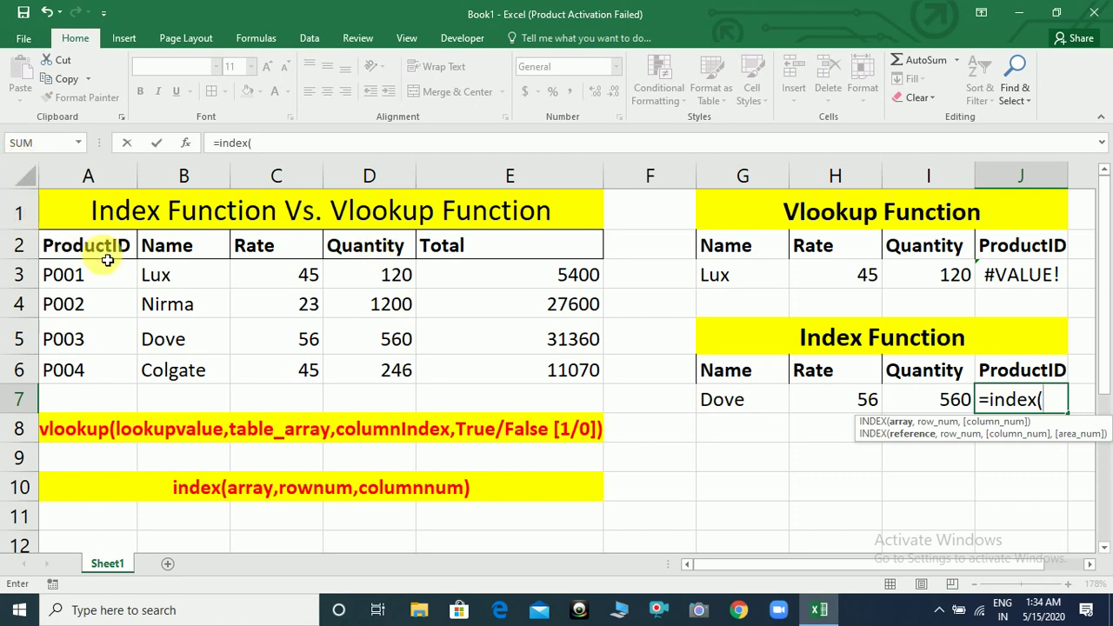
pyautogui.moveTo(104, 250); pyautogui.dragTo(461, 369)
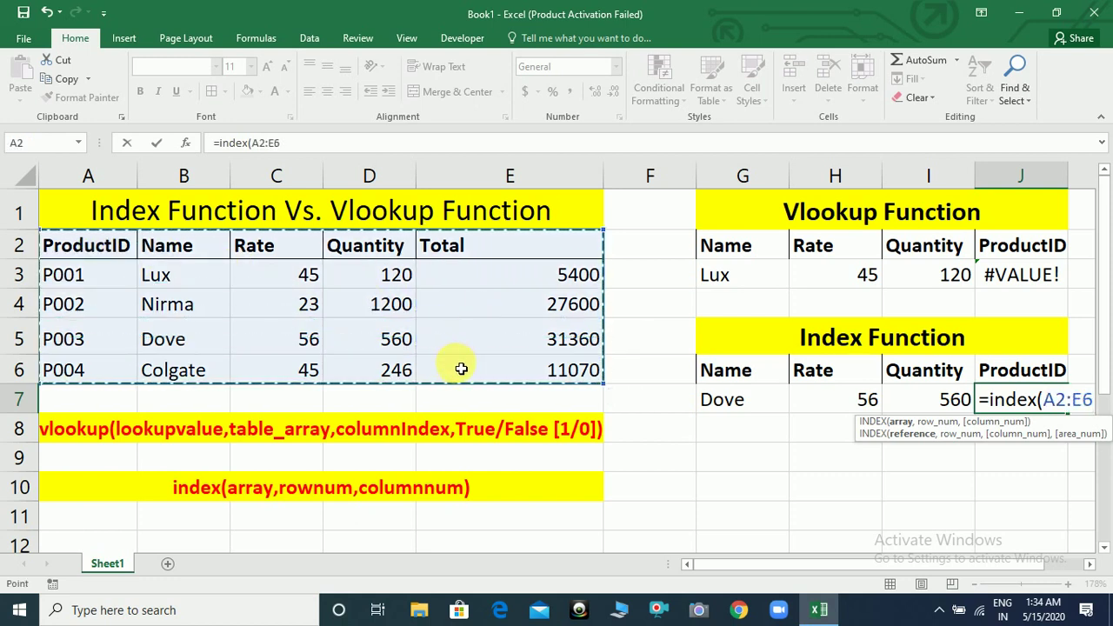
pyautogui.write(',')
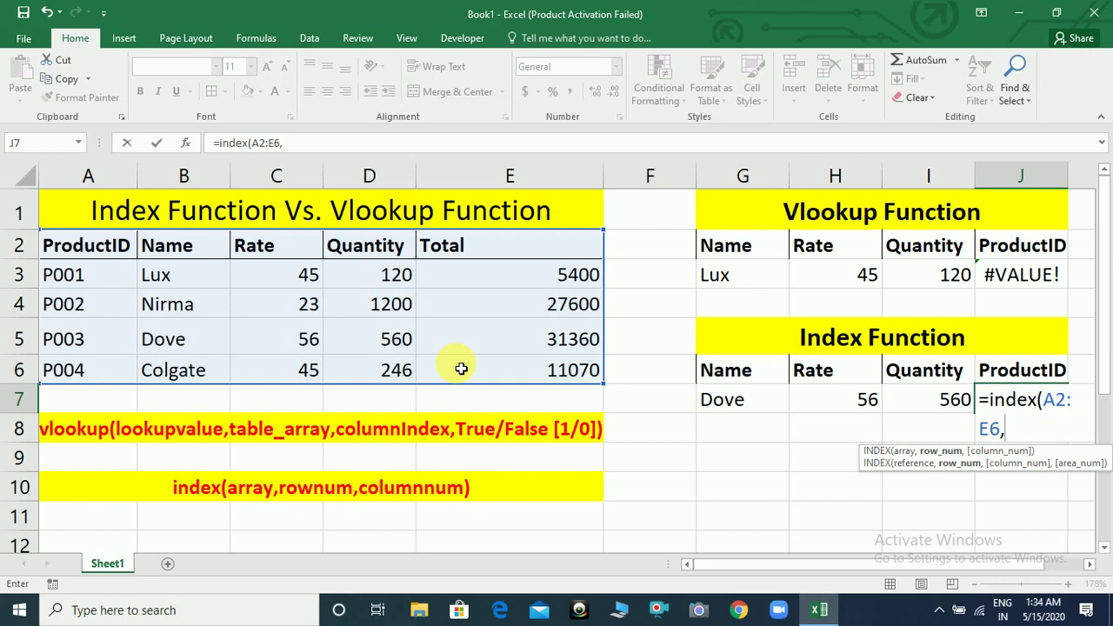
pyautogui.write('4,')
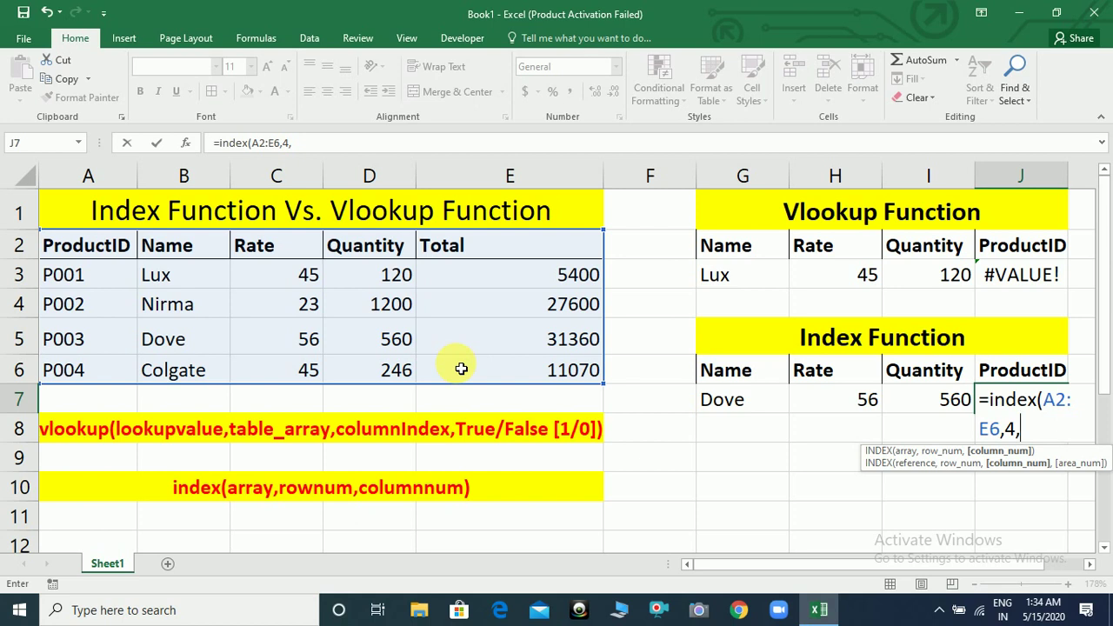
pyautogui.write('1')
pyautogui.write(')')
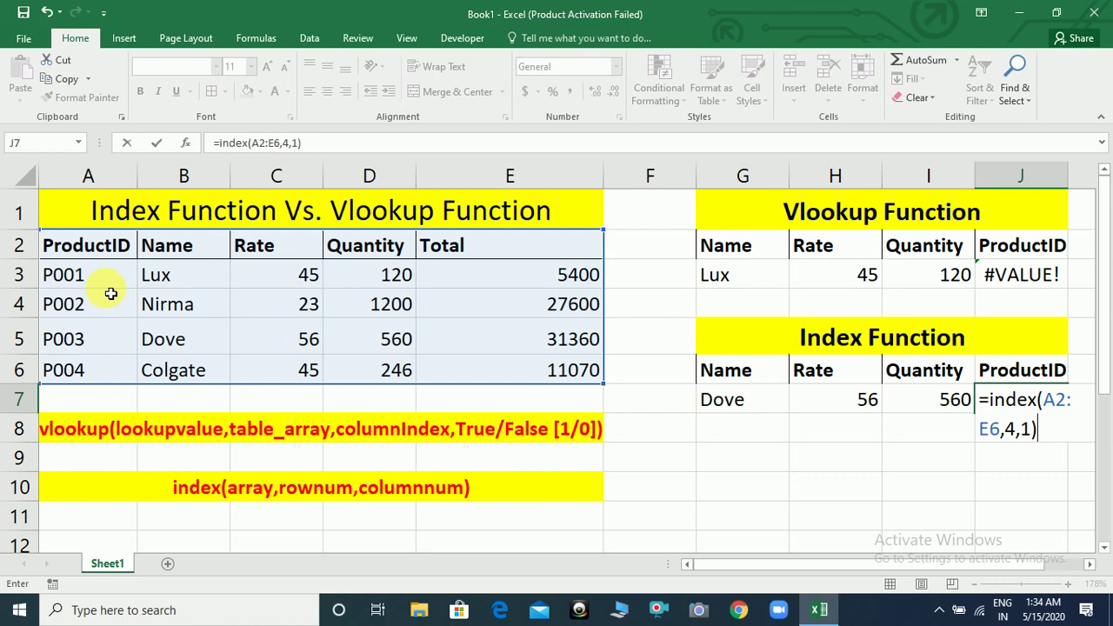
pyautogui.press('Return')
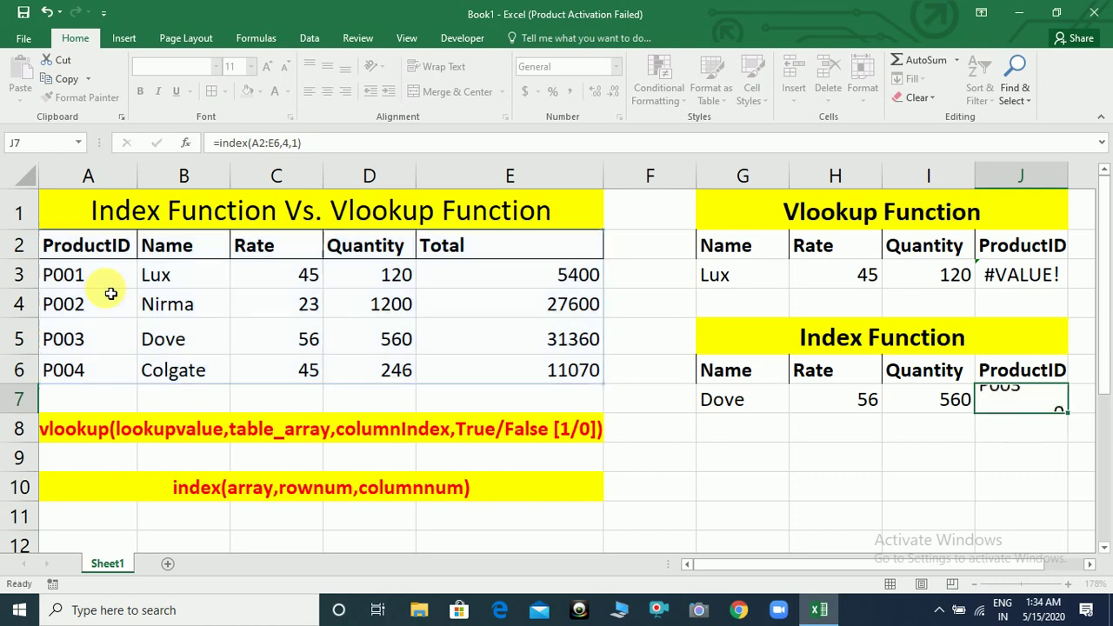
# - Review the VLOOKUP formula in J3, under ProductID, for comparison with the INDEX formula
pyautogui.press('Up')
pyautogui.press('Up')
pyautogui.press('Up')
pyautogui.press('Up')
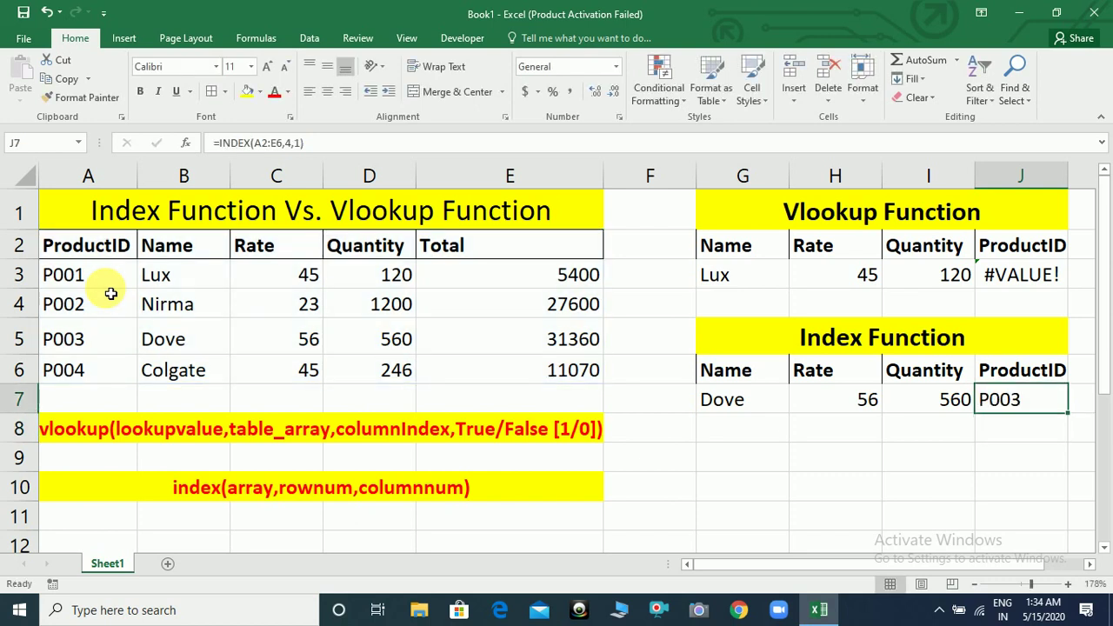
pyautogui.press('Up')
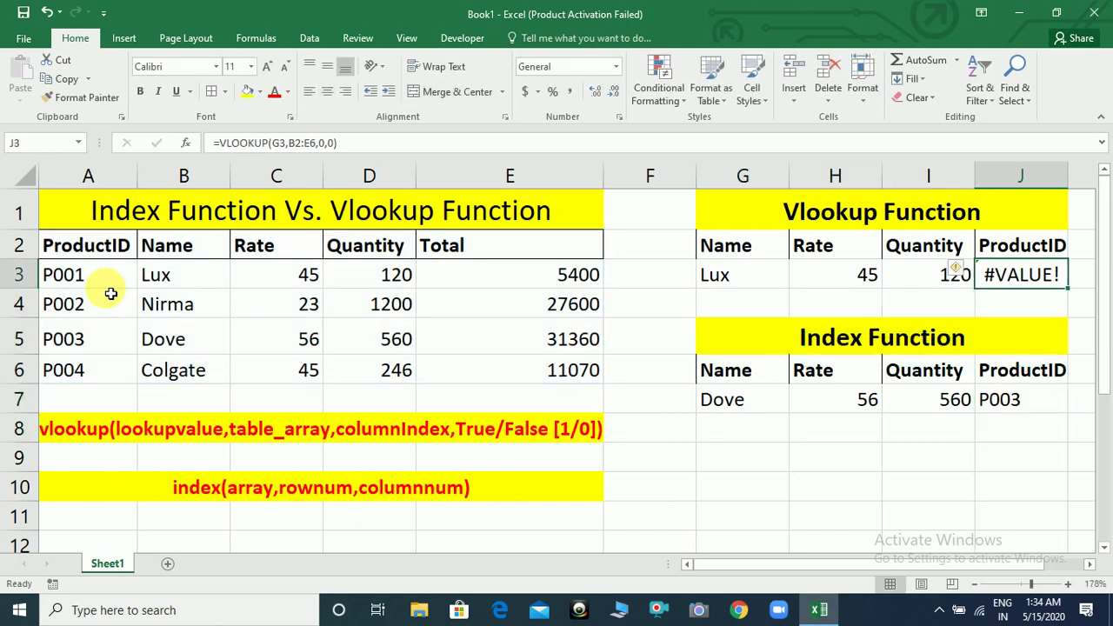
pyautogui.press('Down')
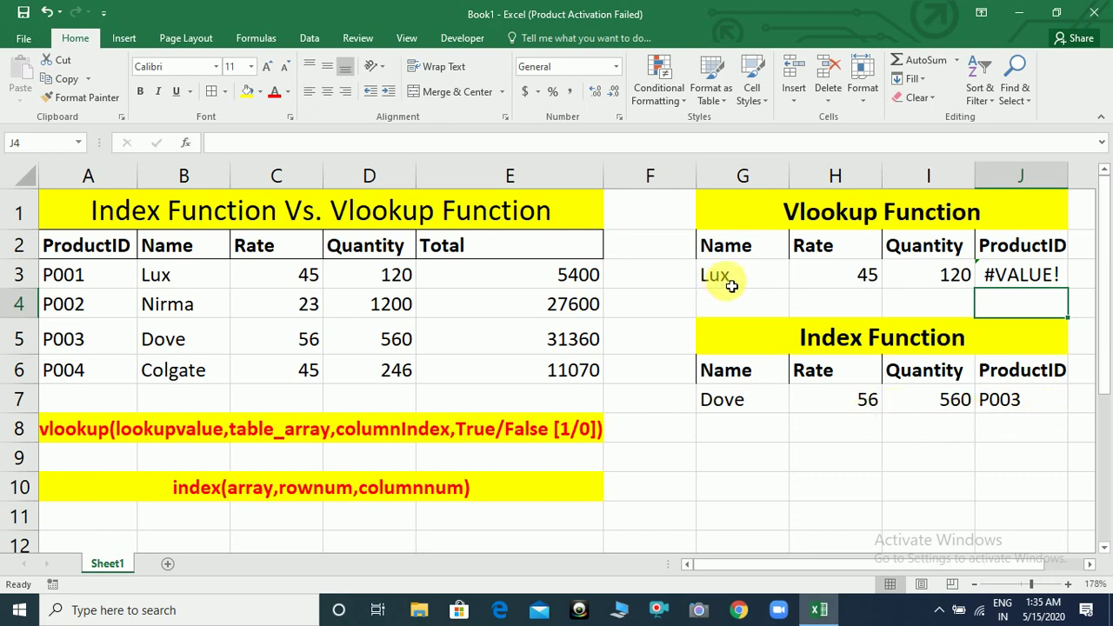
# - Change the lookup name in G3 of the Vlookup Function table to Colgate
pyautogui.click(732, 284)
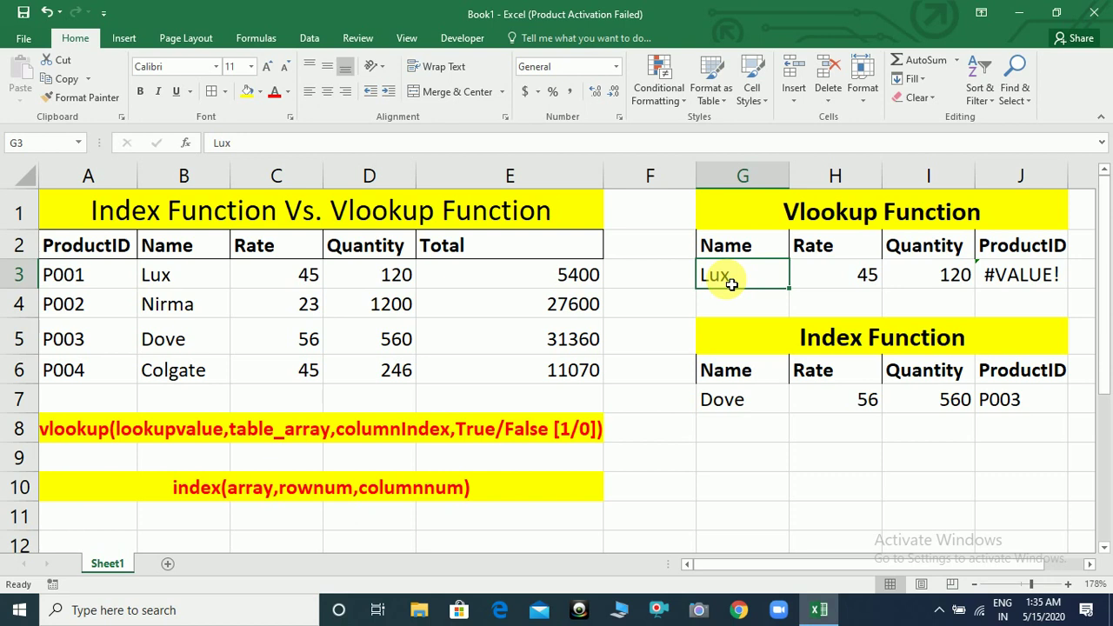
pyautogui.write('O')
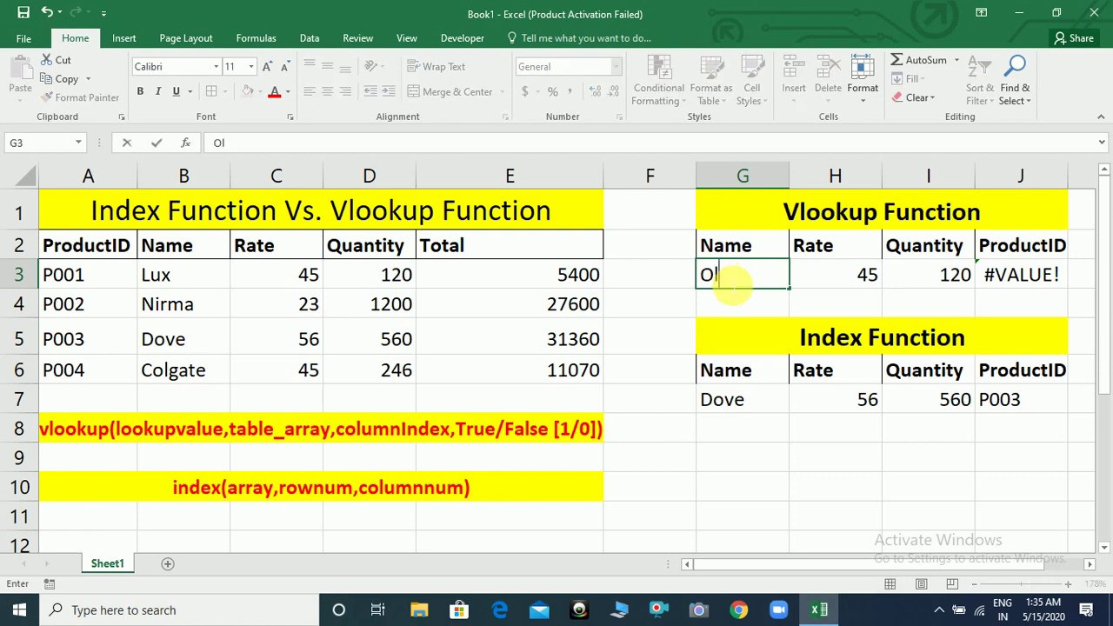
pyautogui.press('BackSpace')
pyautogui.write('Colgate')
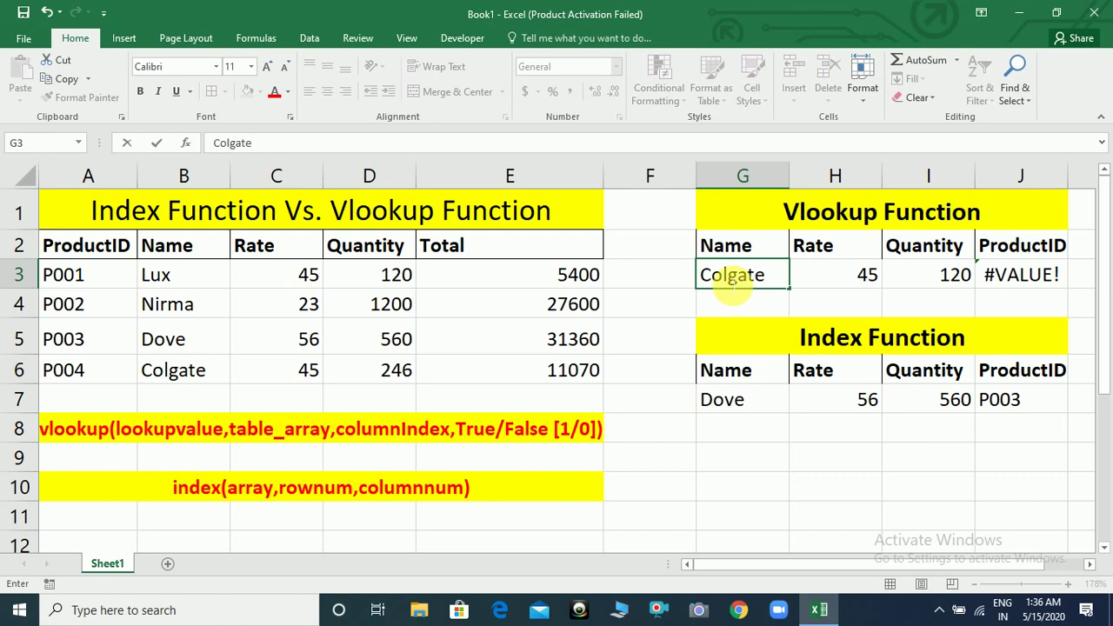
pyautogui.press('Return')
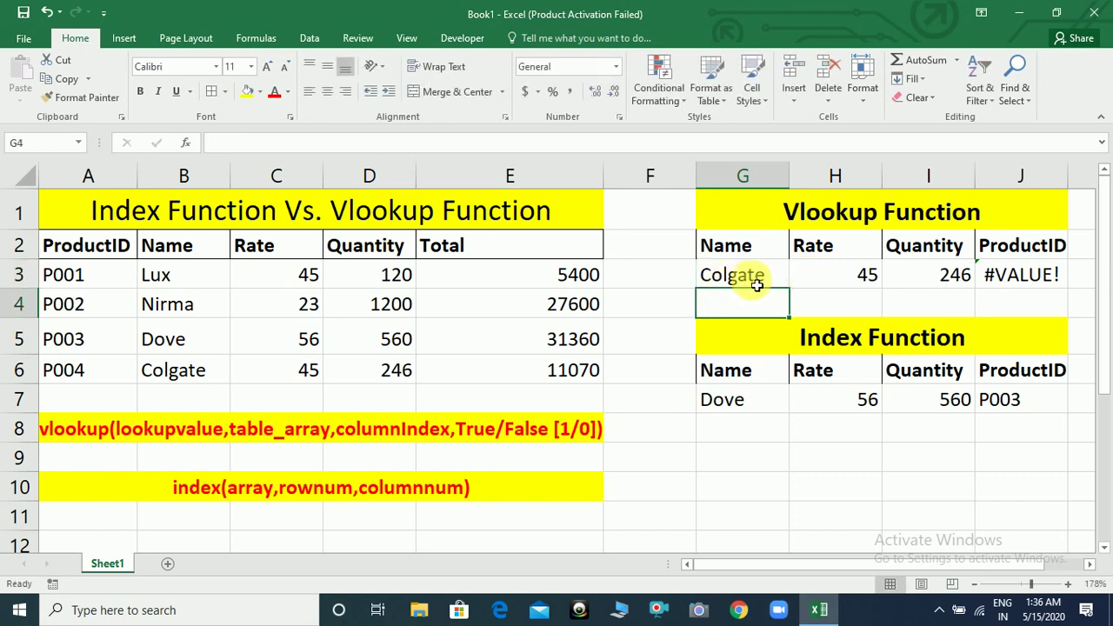
pyautogui.click(746, 284)
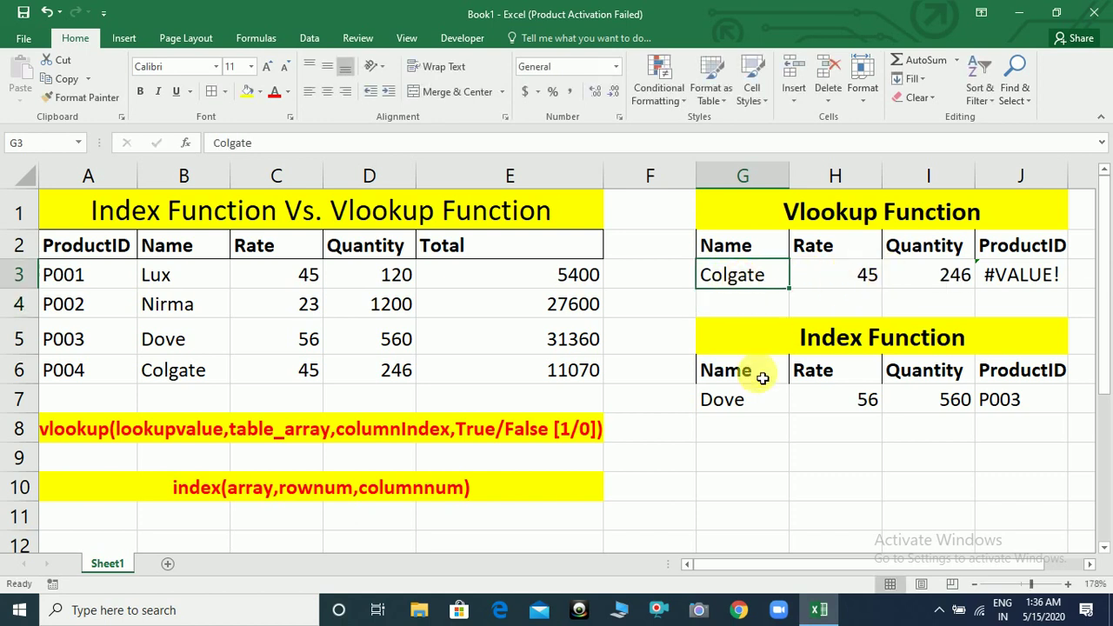
# - Change the product name in G7 of the Index Function table to Lux
pyautogui.click(739, 400)
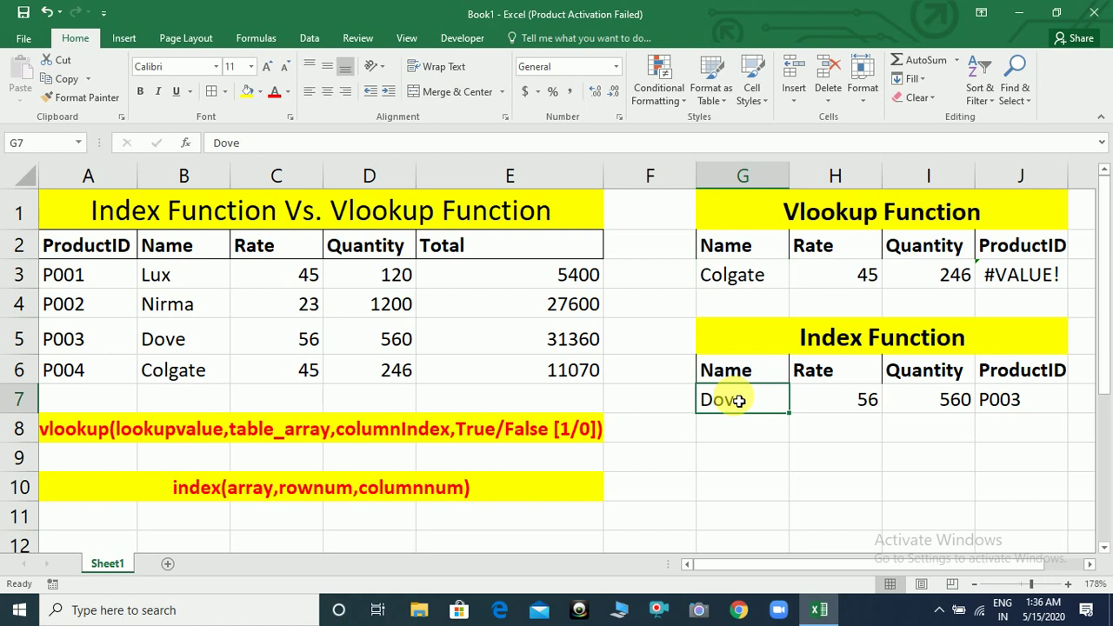
pyautogui.write('Lux')
pyautogui.press('Return')
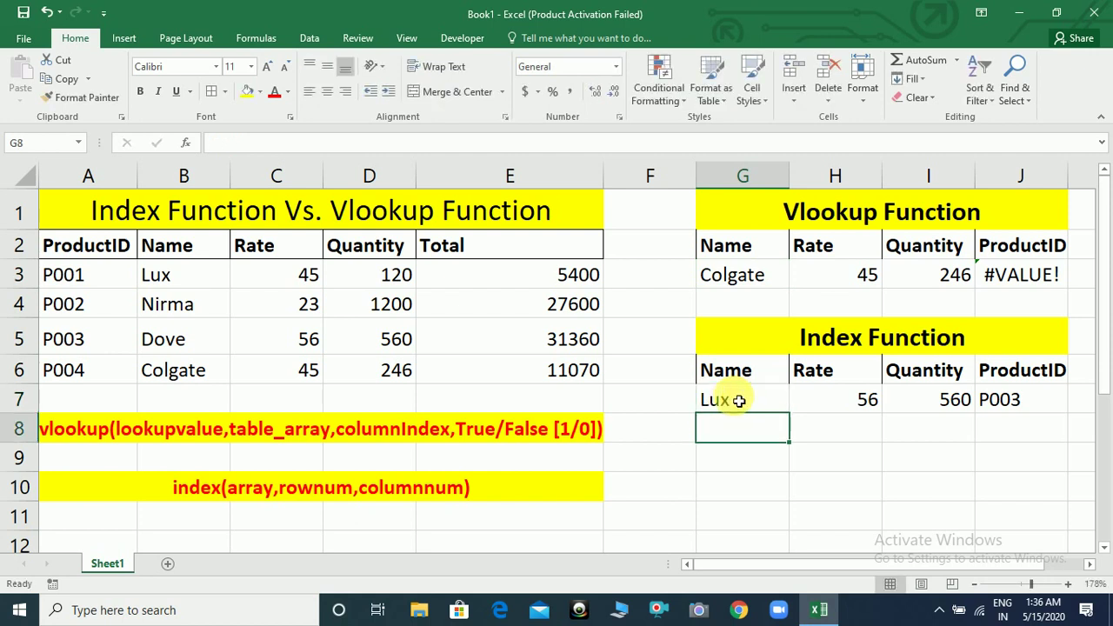
pyautogui.click(753, 400)
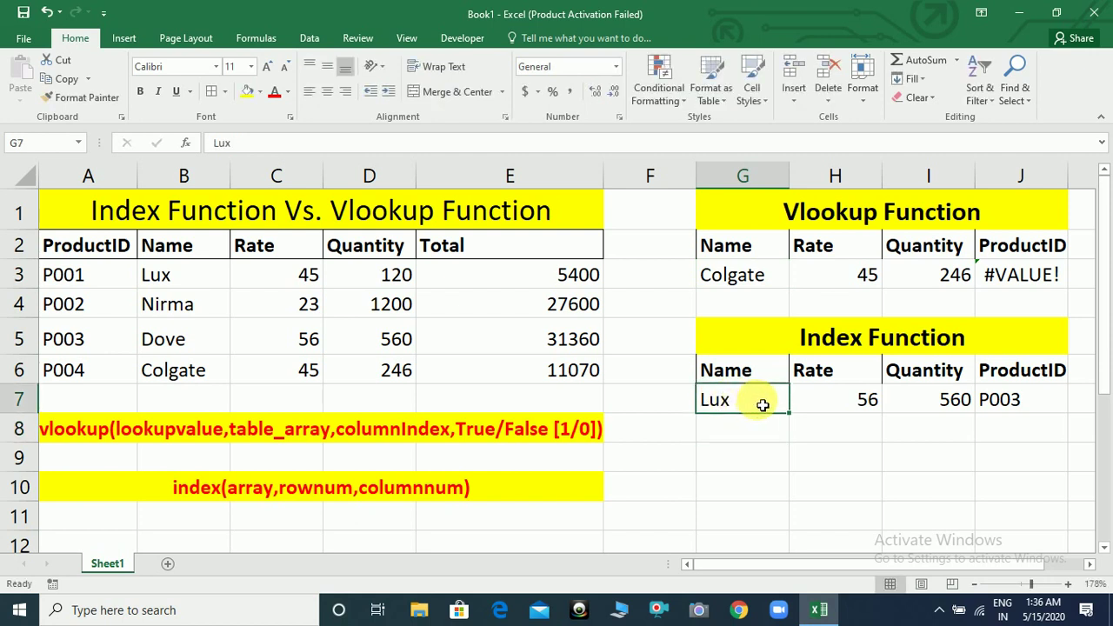
# - Examine the INDEX formula in H7, under Rate, to see whether its arguments depend on the product name in G7
pyautogui.click(861, 407)
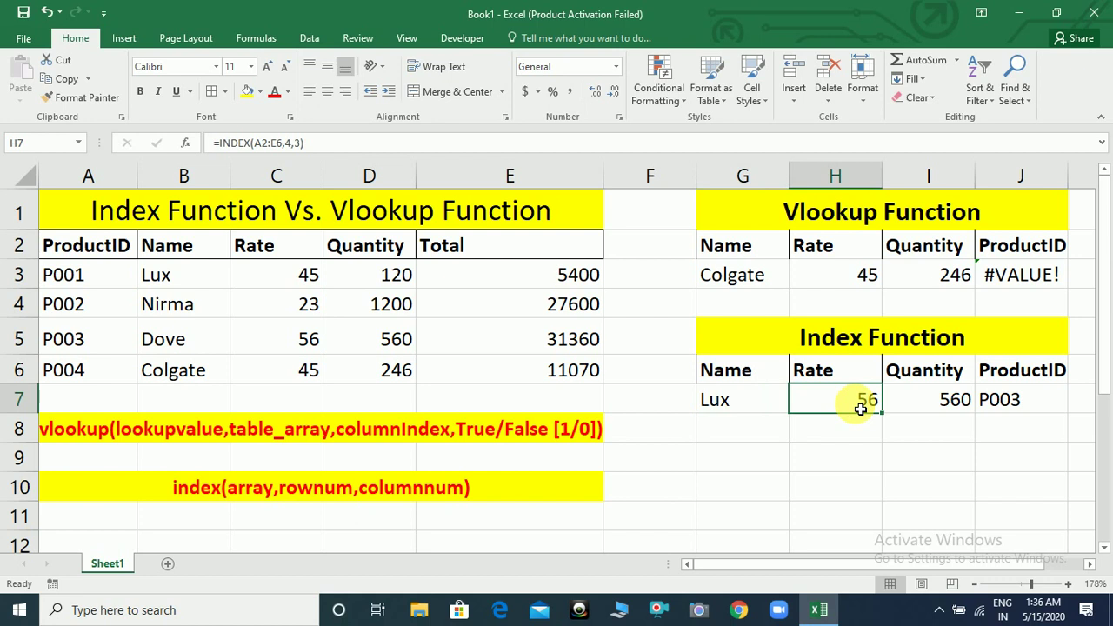
pyautogui.doubleClick(861, 407)
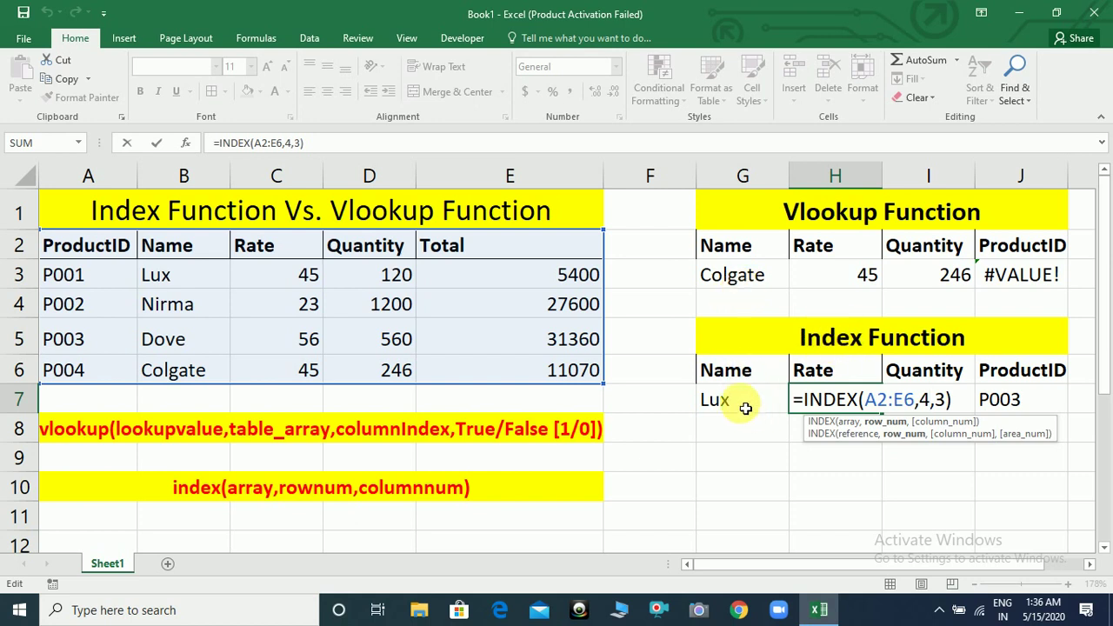
pyautogui.press('Return')
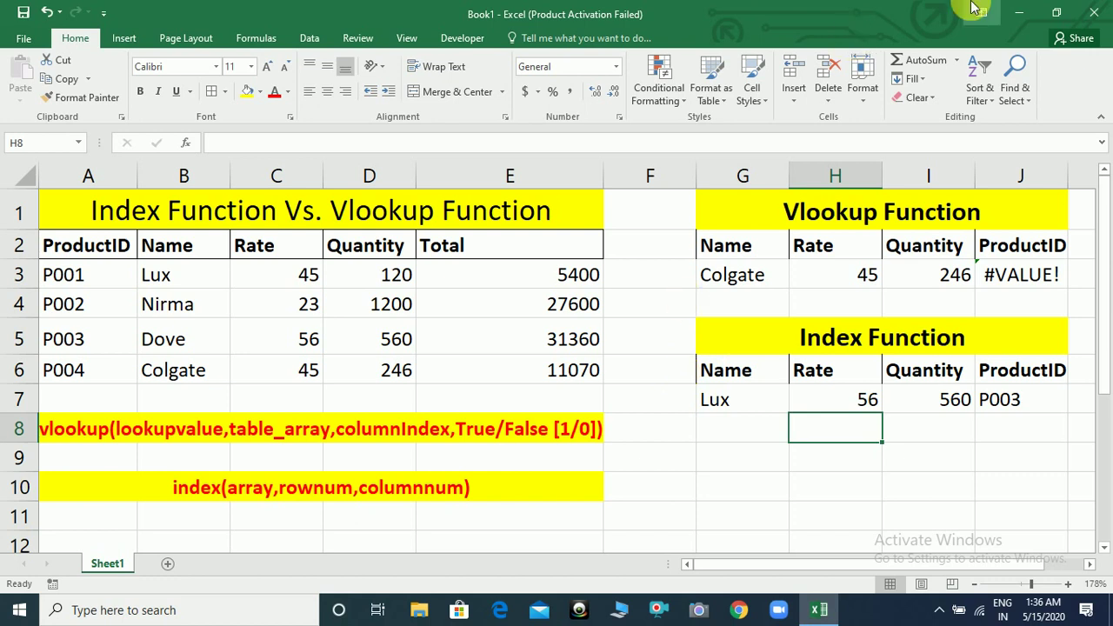
# - Minimize the workbook window to show the desktop
pyautogui.click(1019, 12)
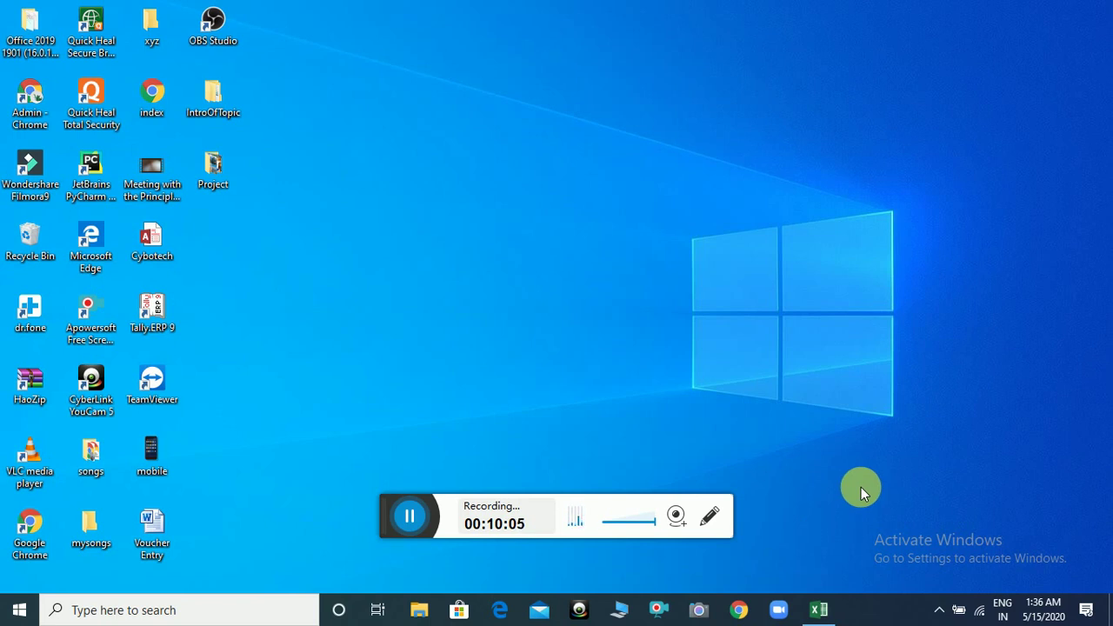
pyautogui.moveTo(822, 613)
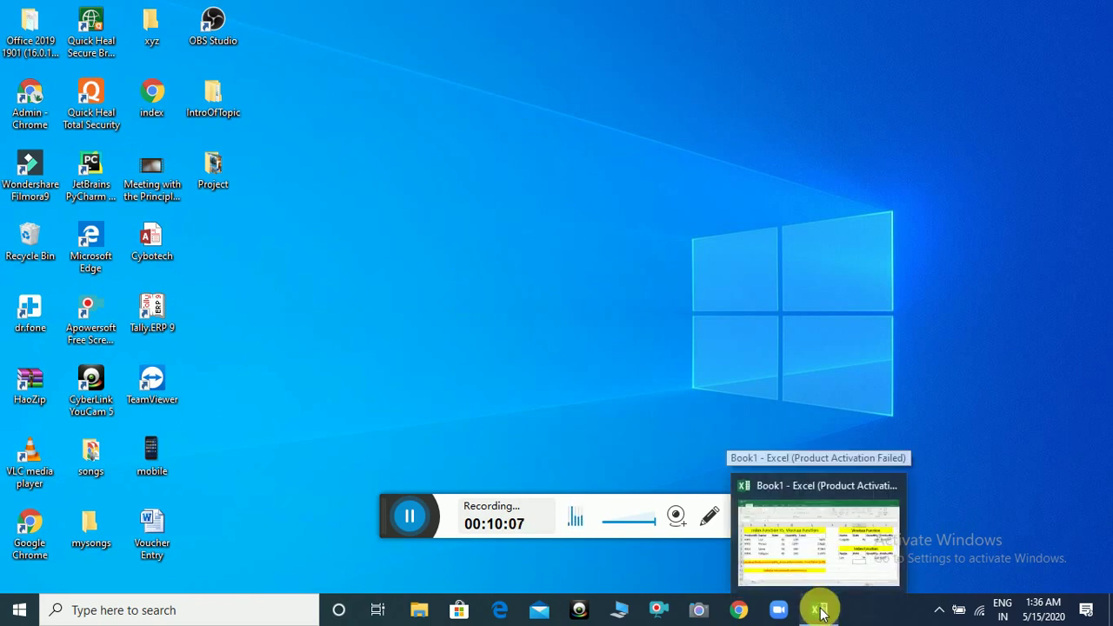